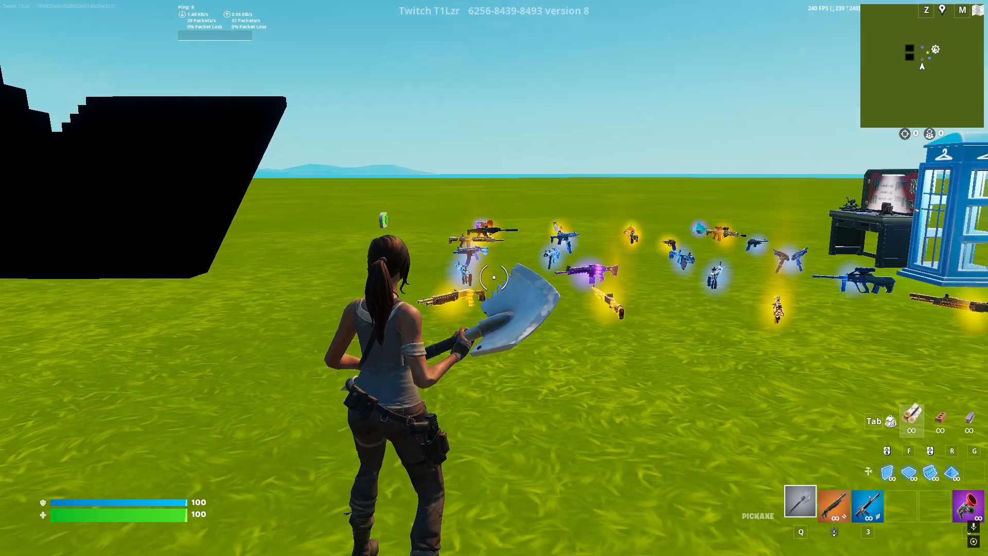
click(494, 278)
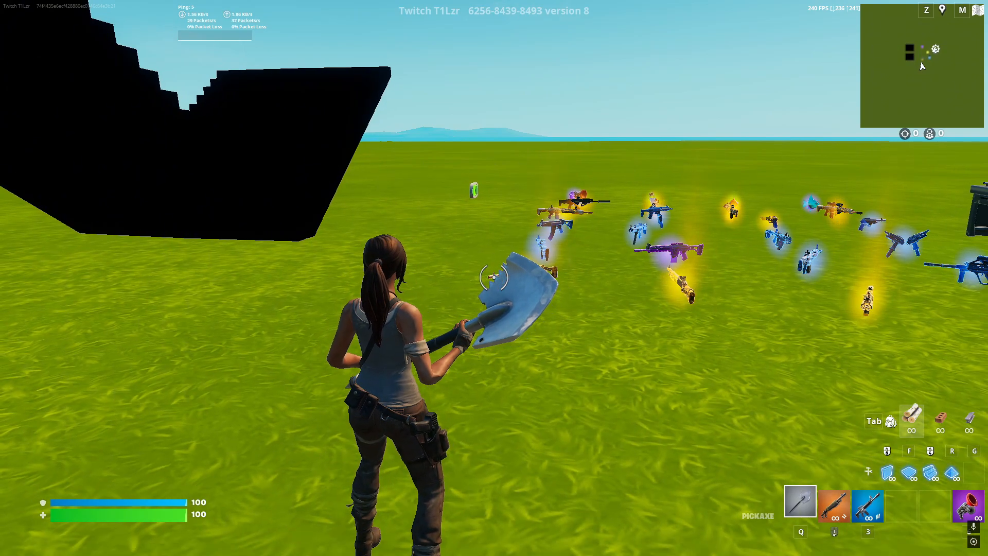
key(w)
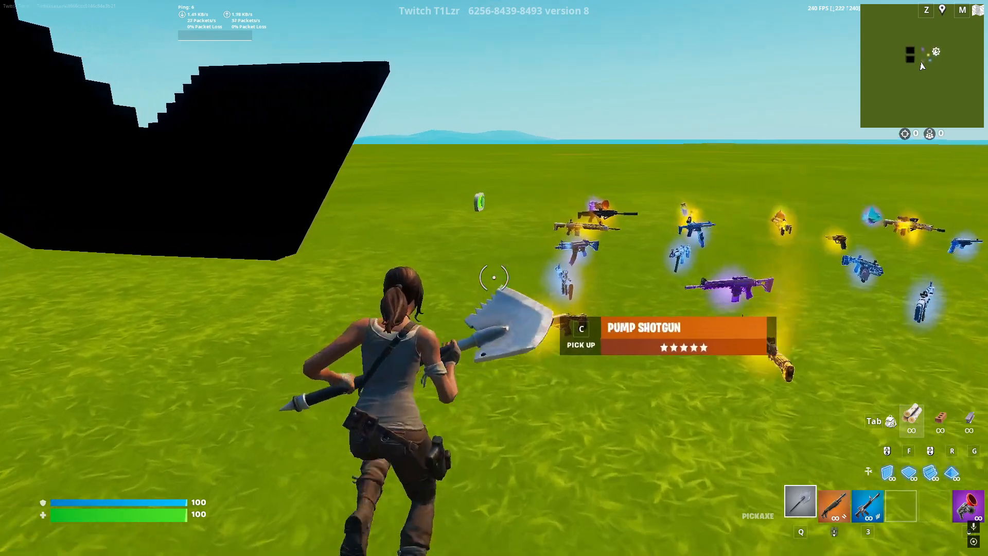
key(a)
key(space)
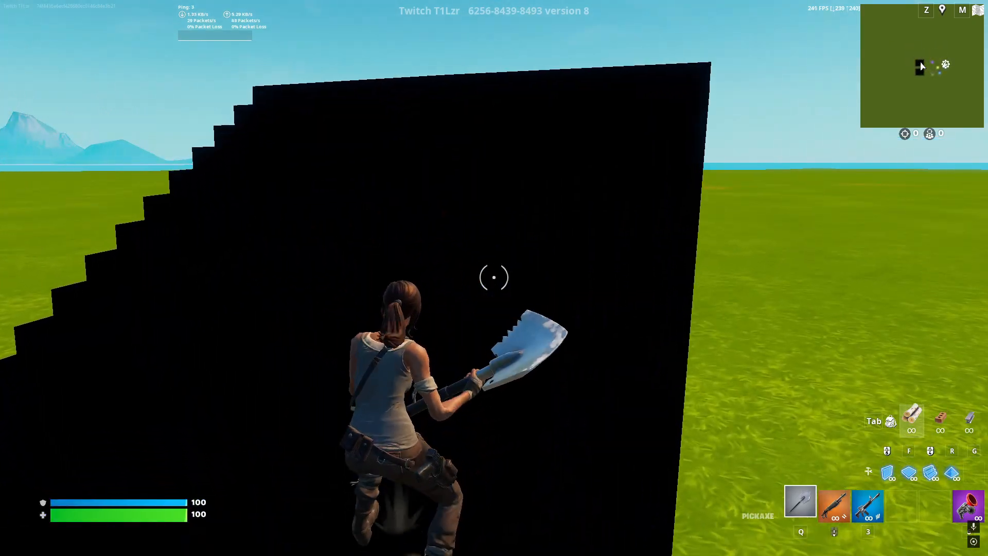
key(w)
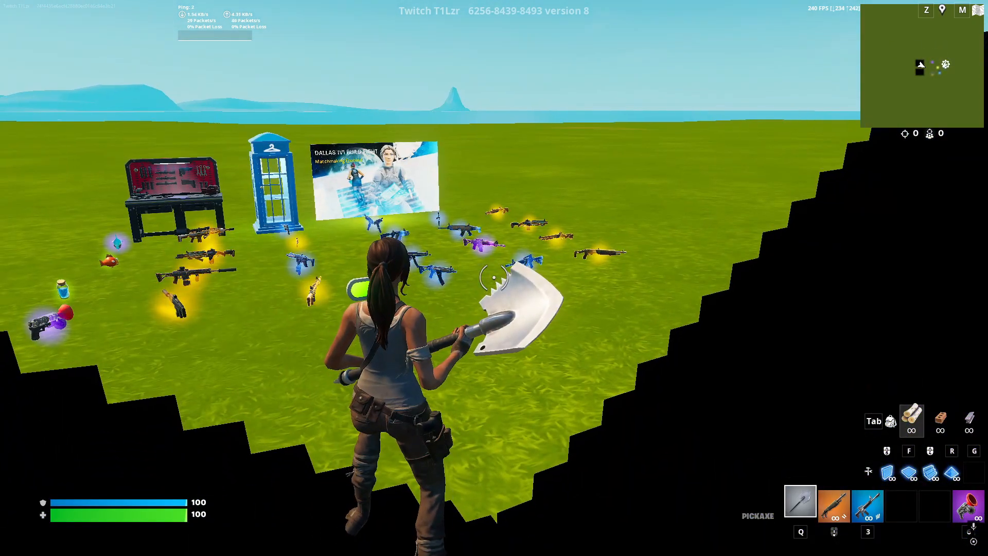
key(s)
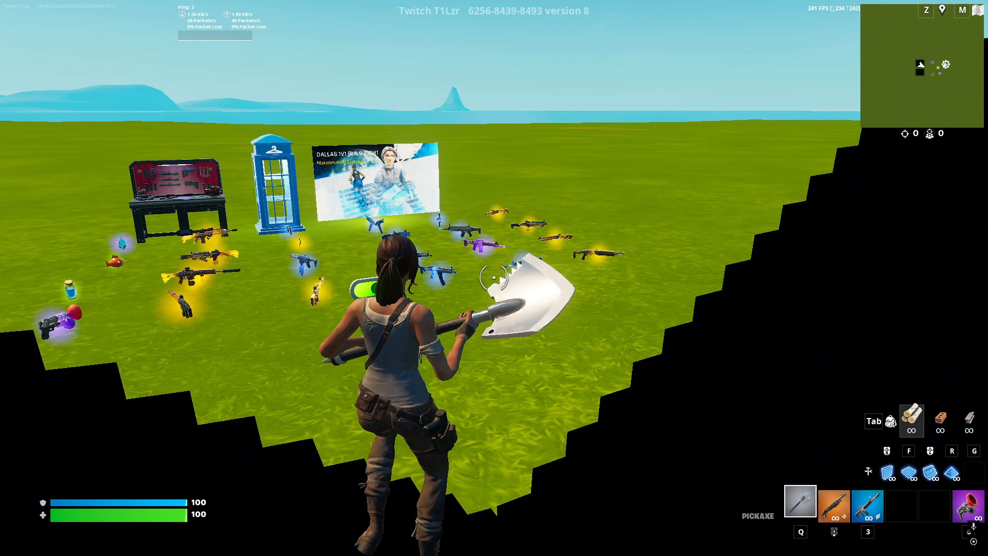
key(a)
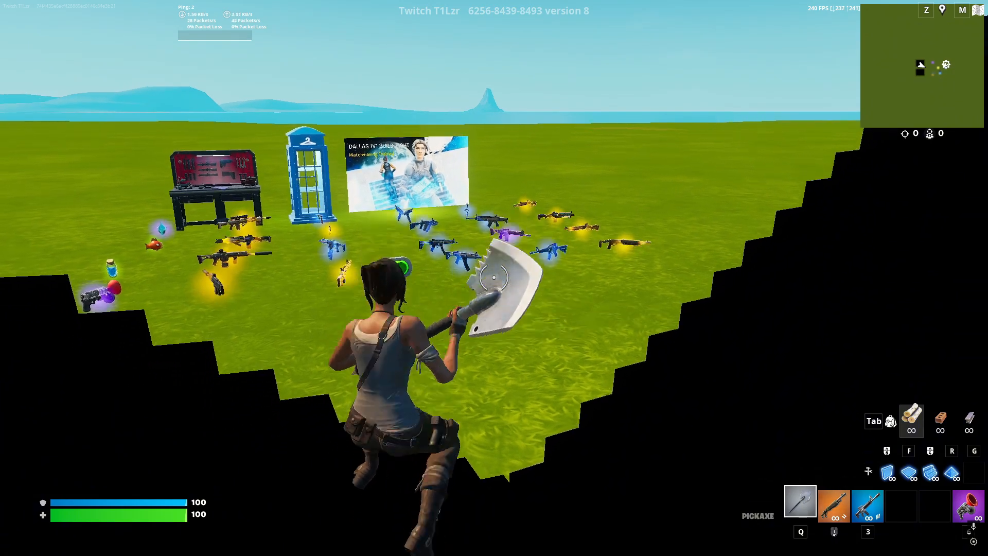
key(d)
key(w)
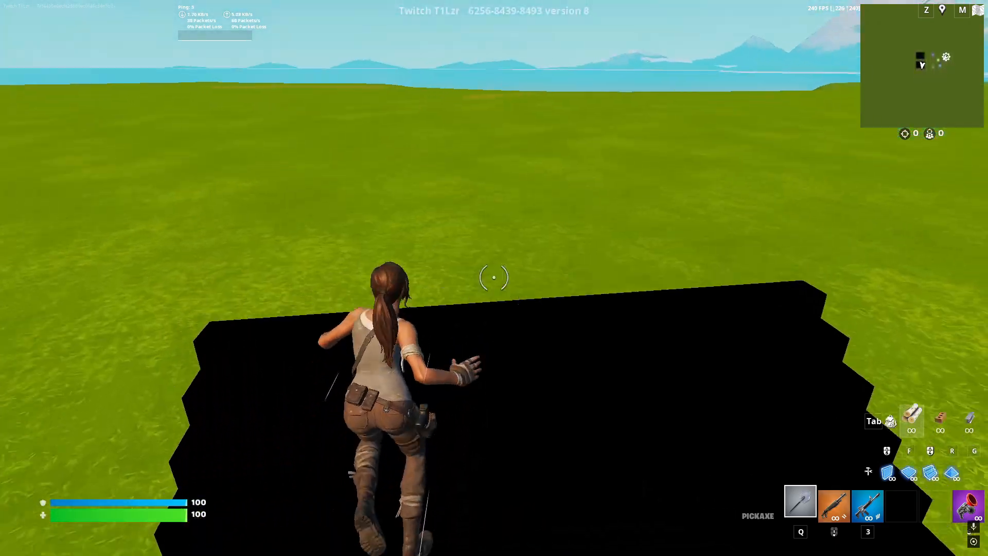
click(495, 278)
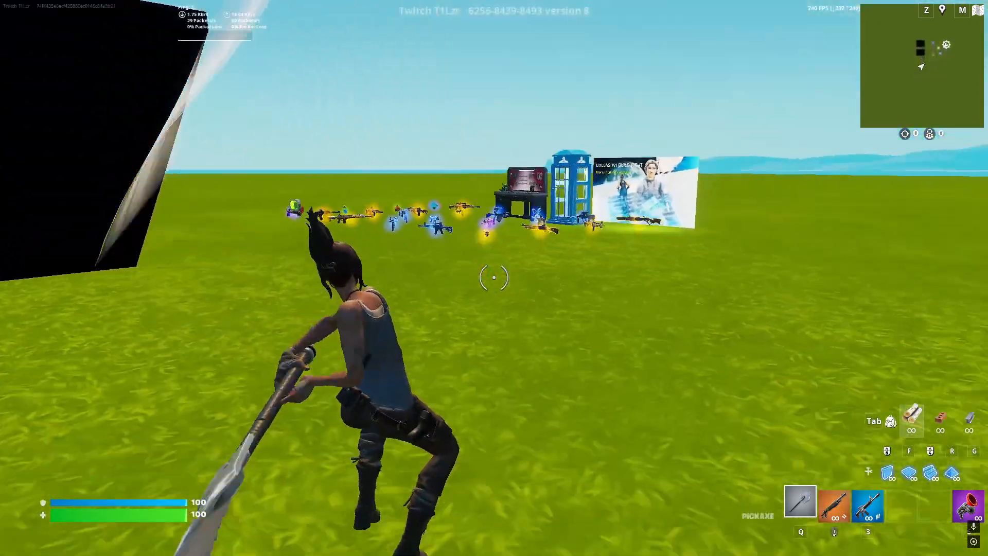
click(494, 278)
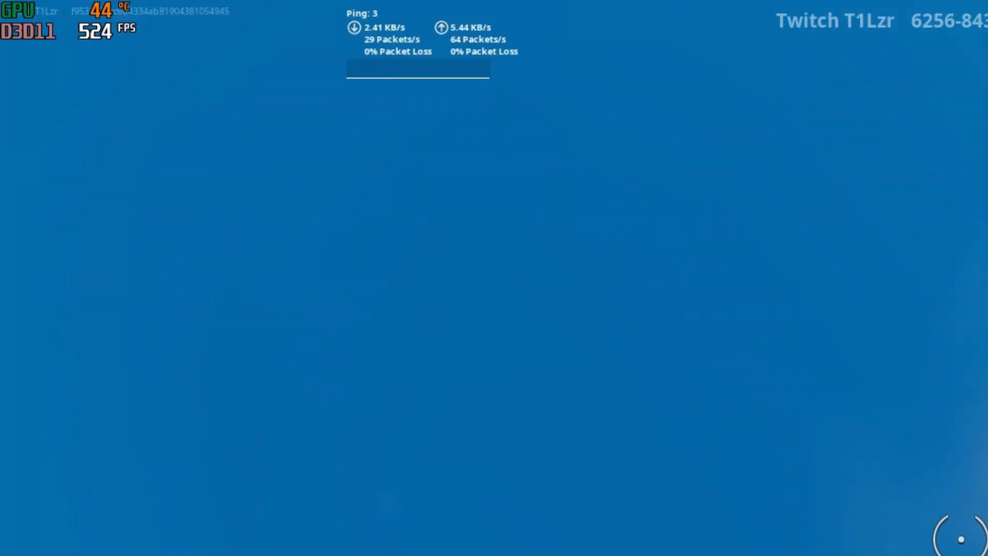
click(960, 540)
click(961, 540)
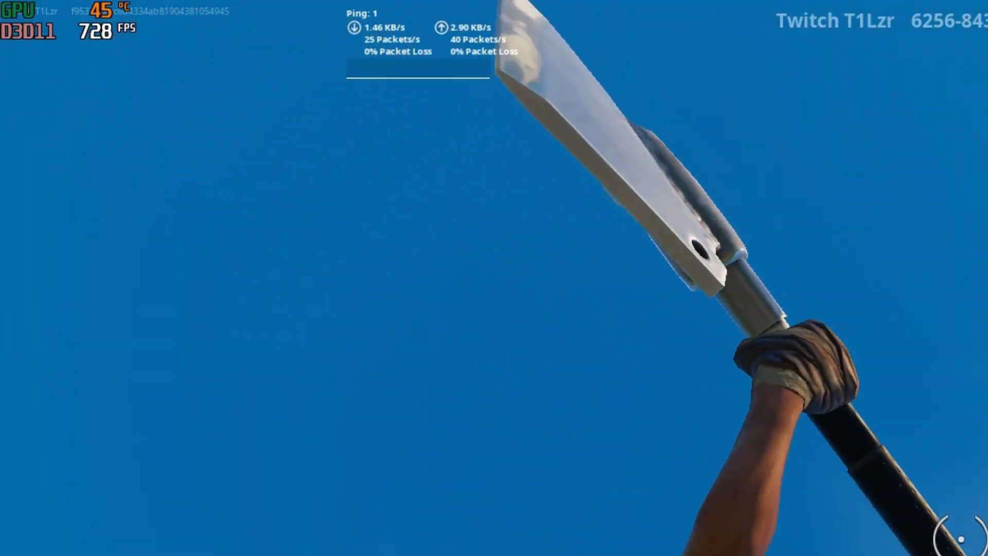
click(961, 539)
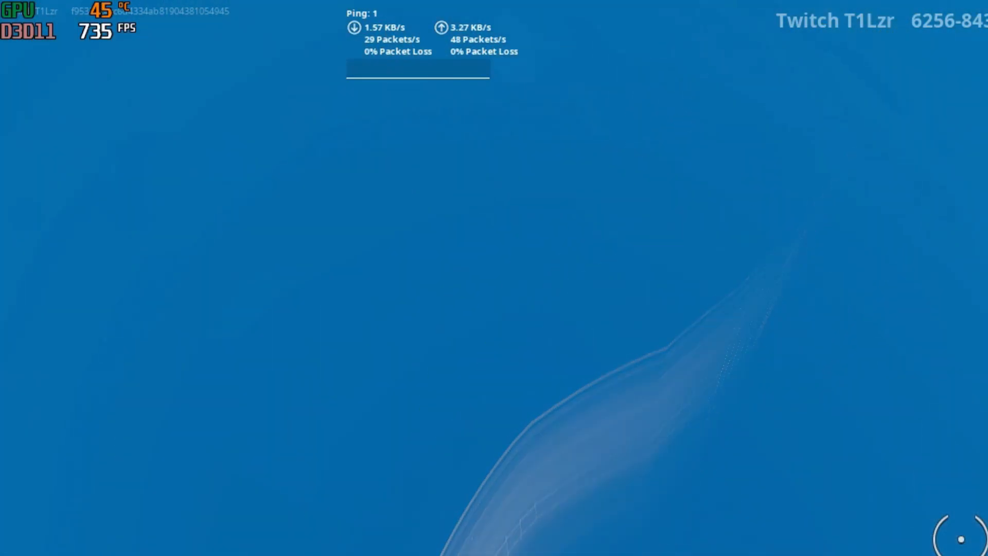
click(494, 278)
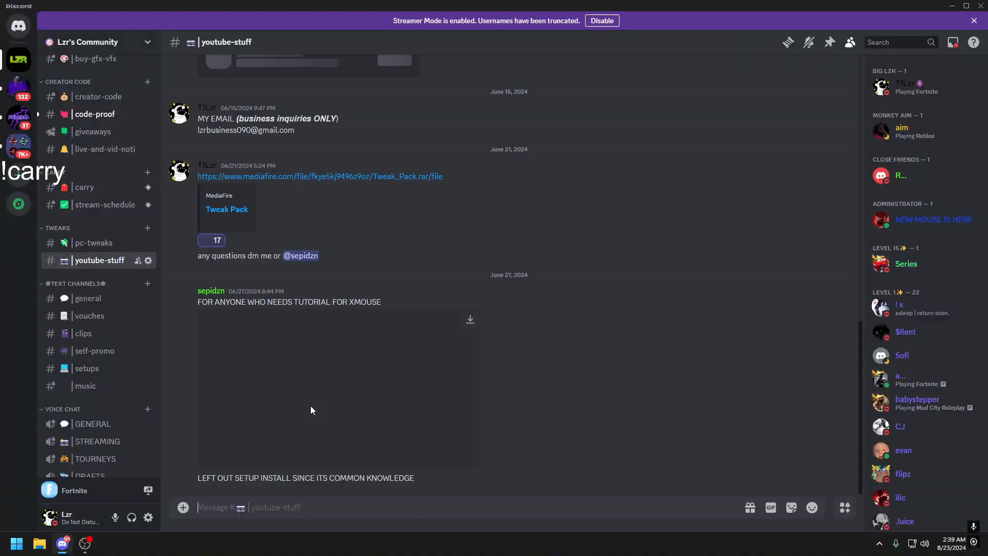
scroll(311, 407, up, 15)
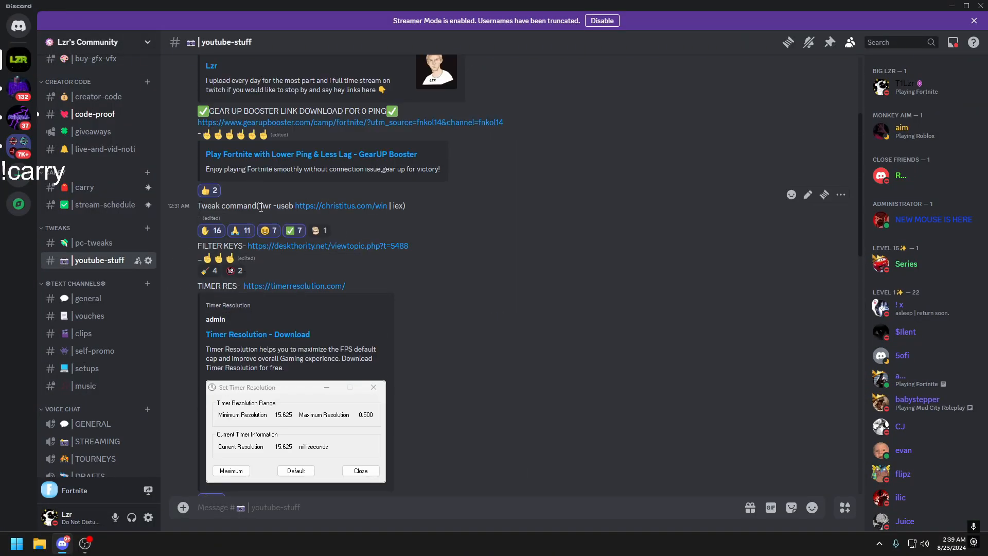
drag(260, 207, 406, 207)
key(ctrl+c)
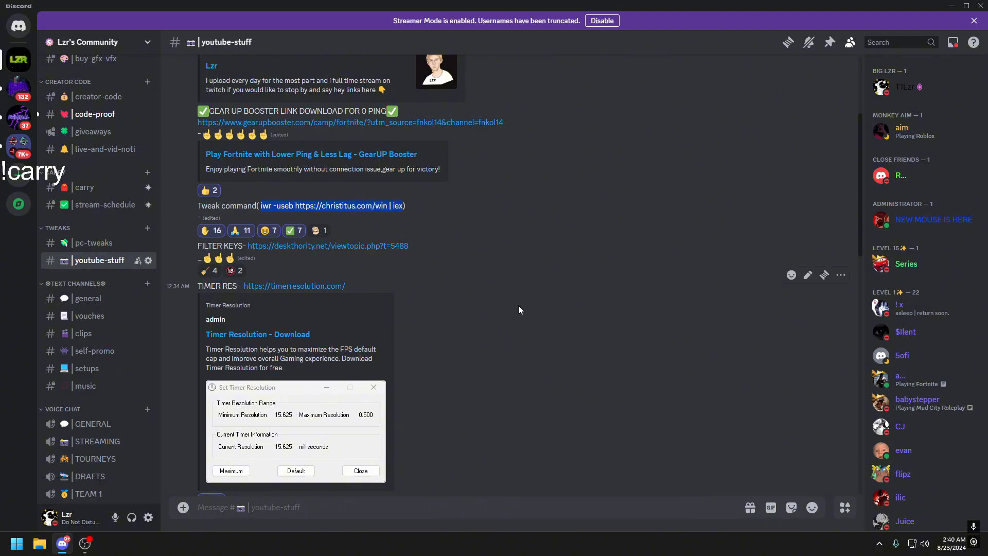
text(c)
key(BackSpace)
key(ctrl+v)
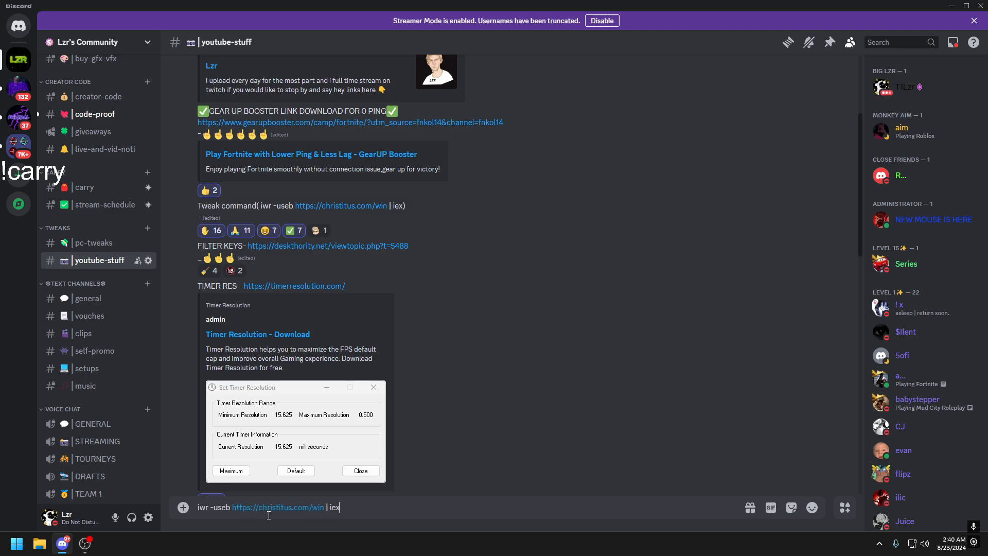
key(BackSpace)
key(BackSpace)
key(BackSpace)
key(BackSpace)
key(BackSpace)
key(BackSpace)
key(BackSpace)
key(BackSpace)
key(BackSpace)
key(BackSpace)
key(BackSpace)
key(BackSpace)
key(BackSpace)
key(BackSpace)
click(952, 5)
right_click(421, 179)
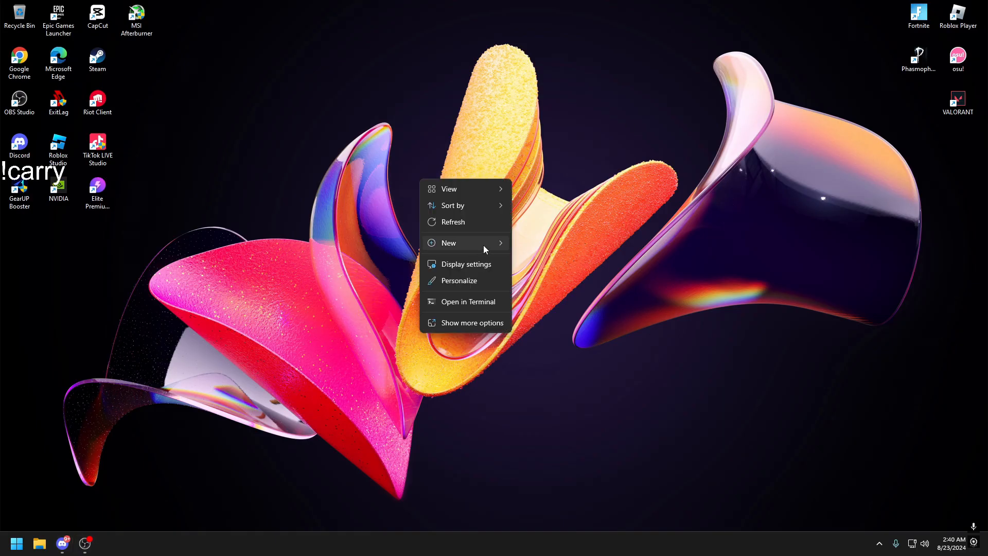
click(465, 222)
right_click(14, 543)
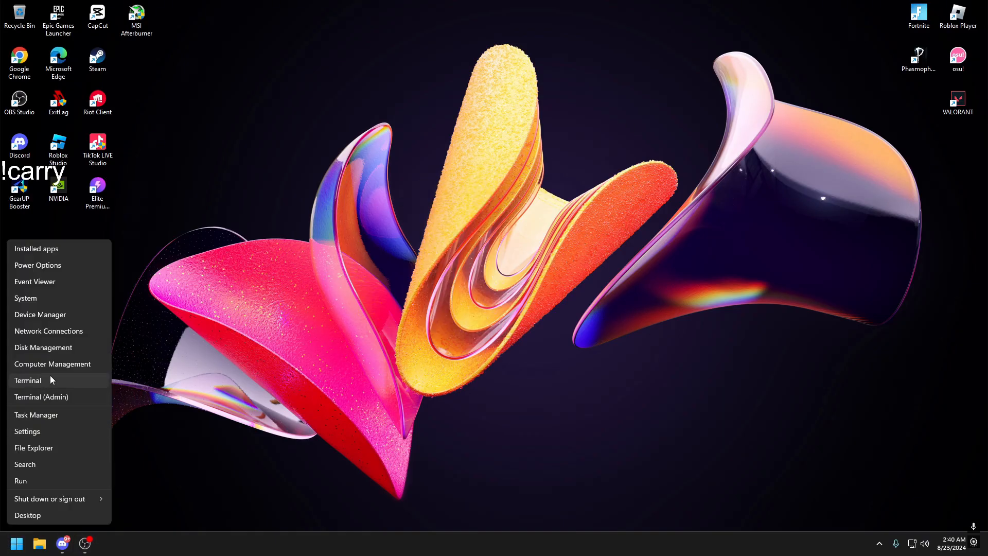
click(50, 397)
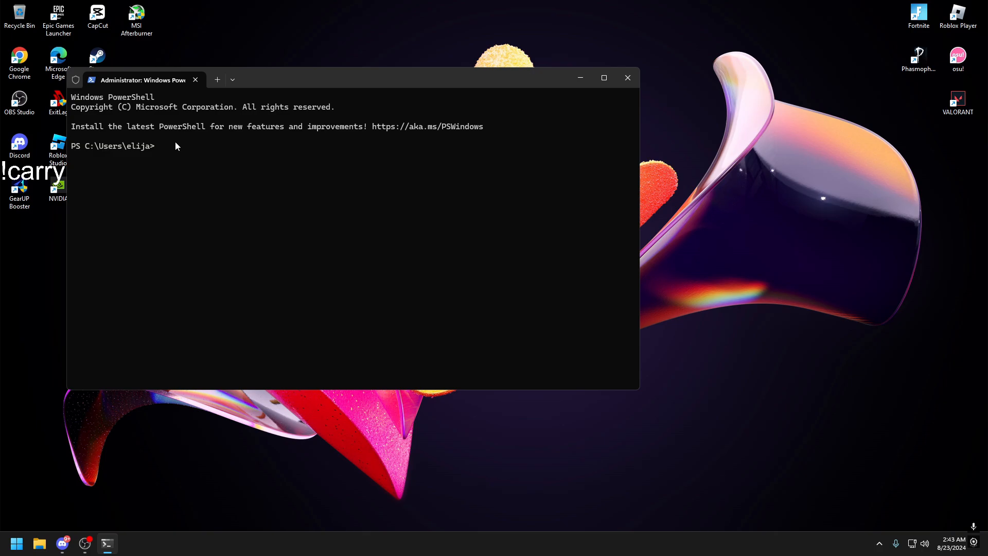
key(ctrl+v)
key(Return)
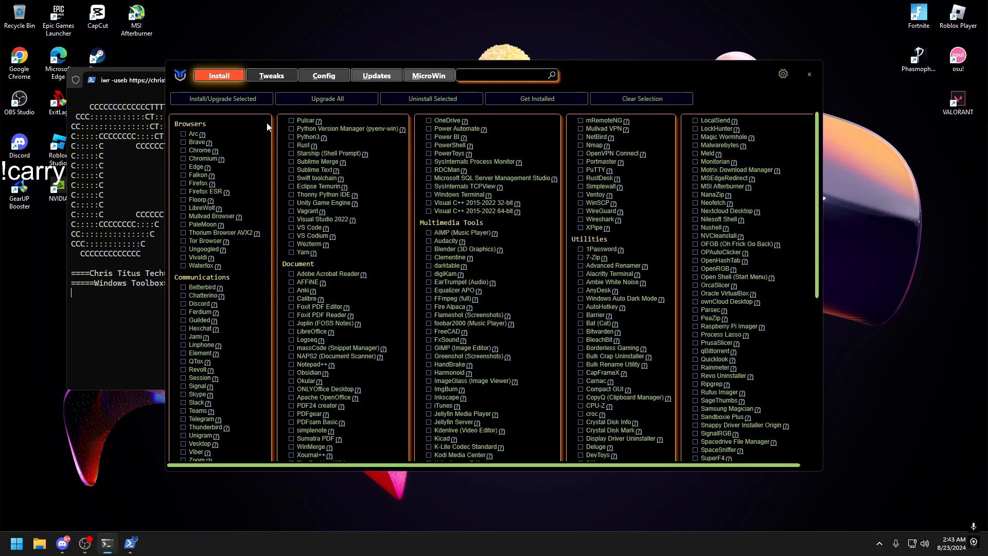
Load the Standard recommended tweak selection and exclude Create Restore Point and Run Disk Cleanup from it
click(271, 75)
click(291, 105)
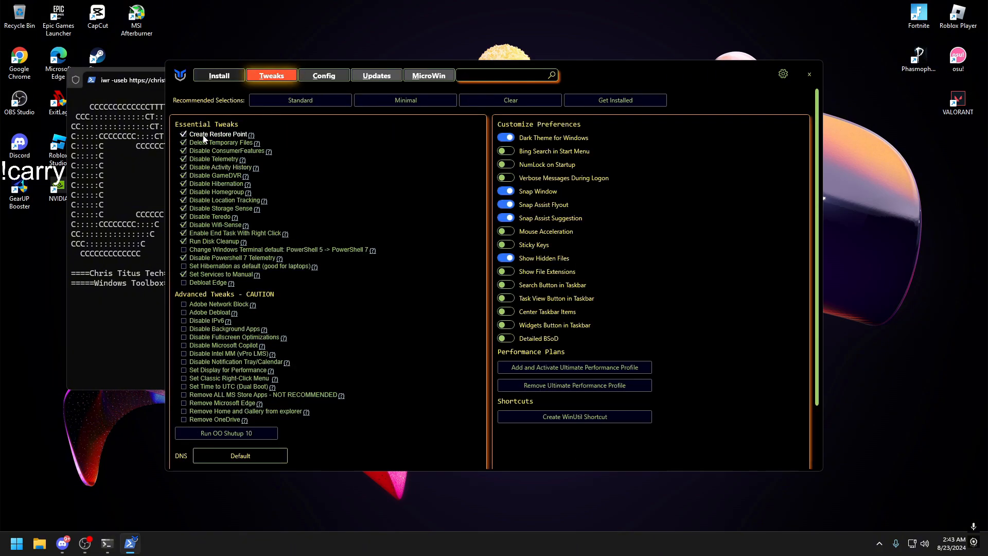
click(184, 135)
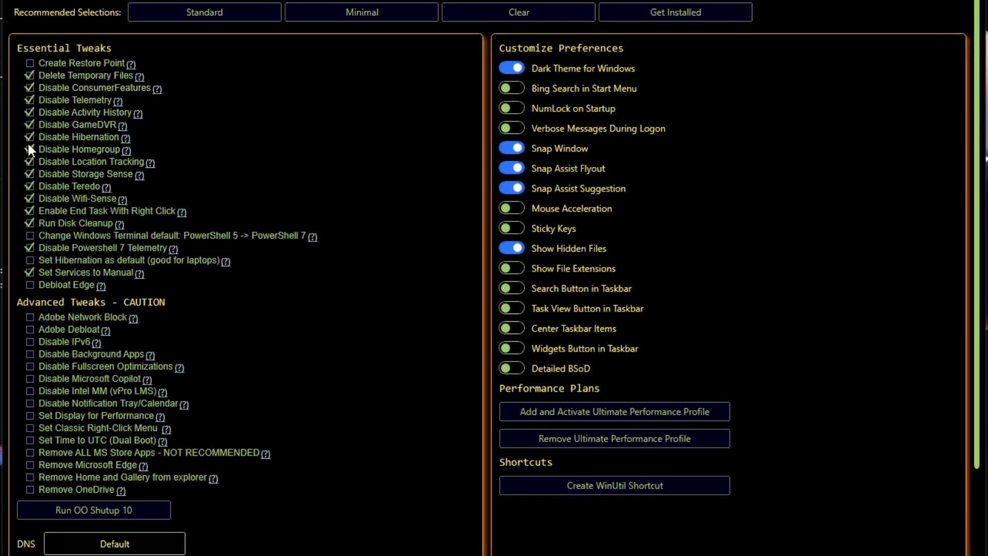
click(27, 224)
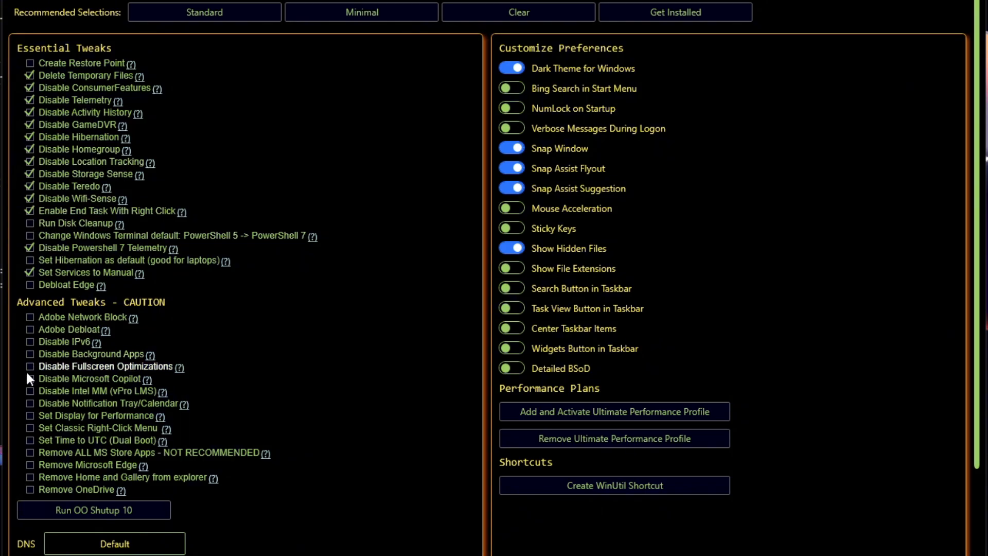
Enable the advanced tweaks Set Display for Performance, Remove OneDrive and Disable Notification Tray/Calendar
mouse_move(27, 391)
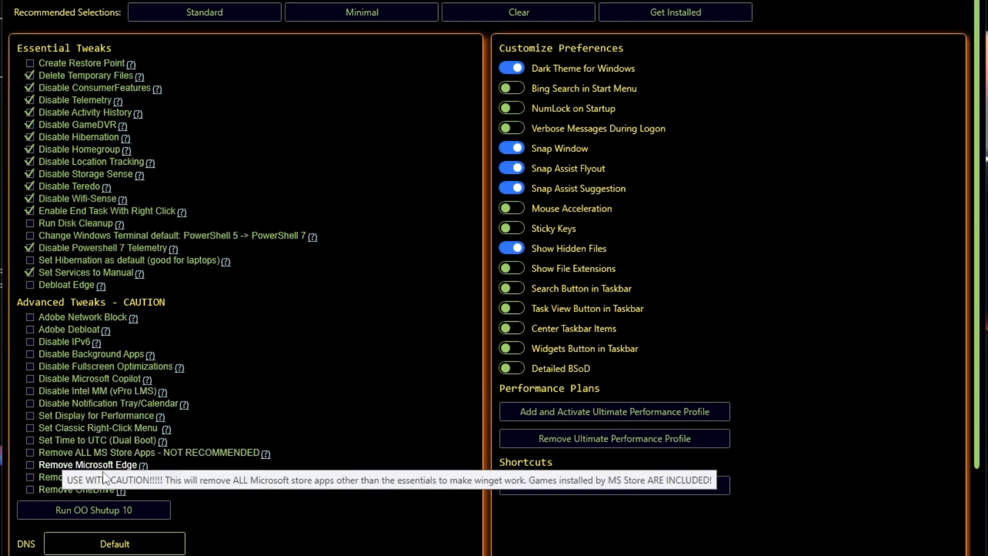
click(30, 414)
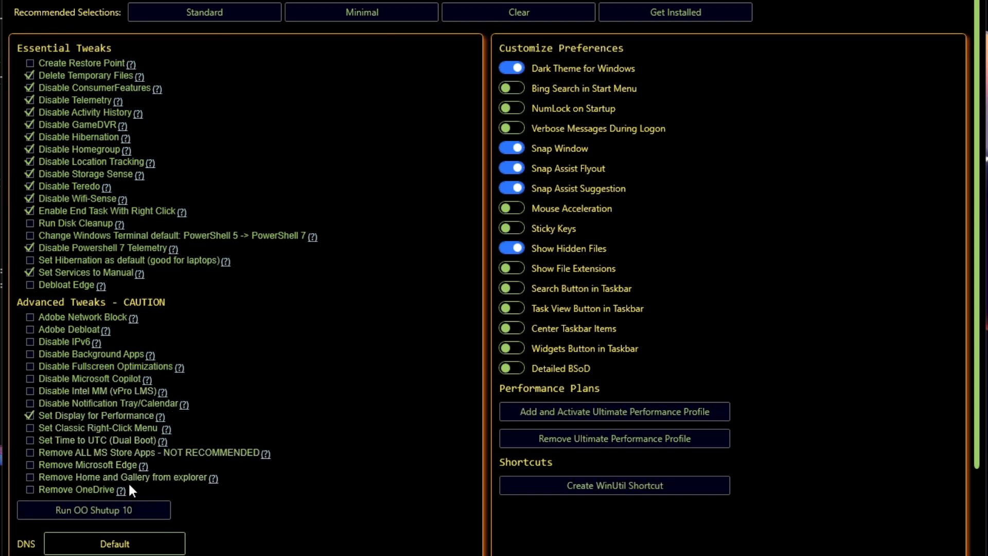
click(30, 490)
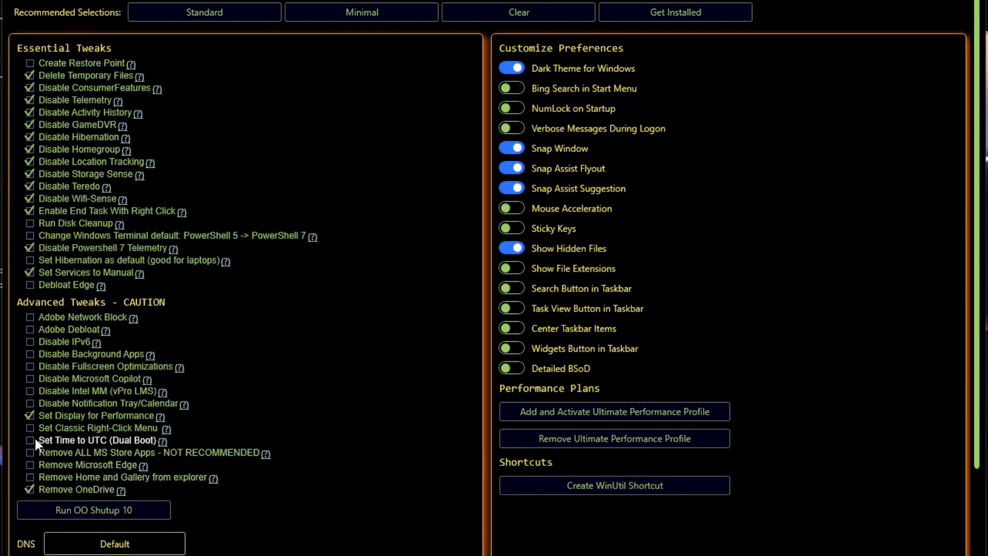
click(53, 402)
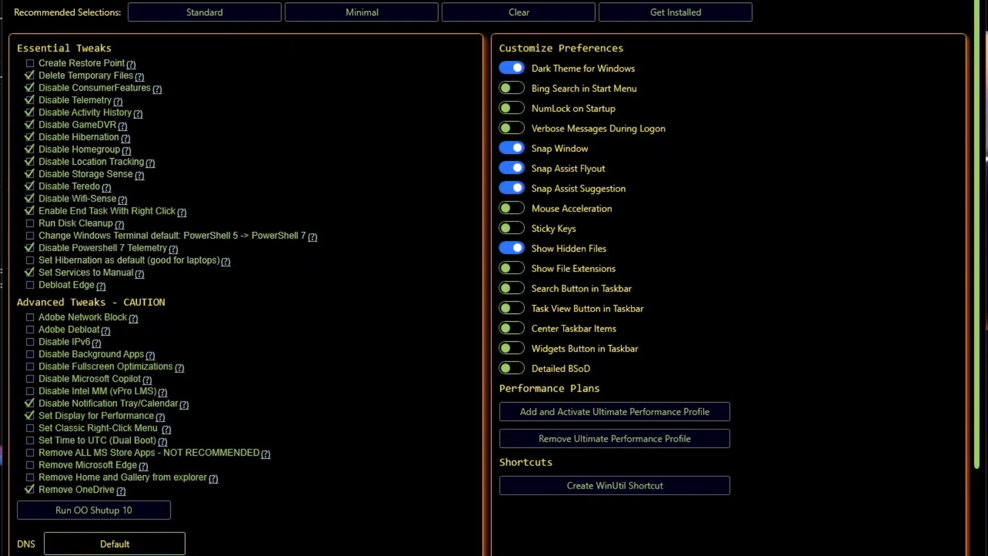
Run the selected tweaks and bring the terminal window to the front
scroll(168, 455, down, 3)
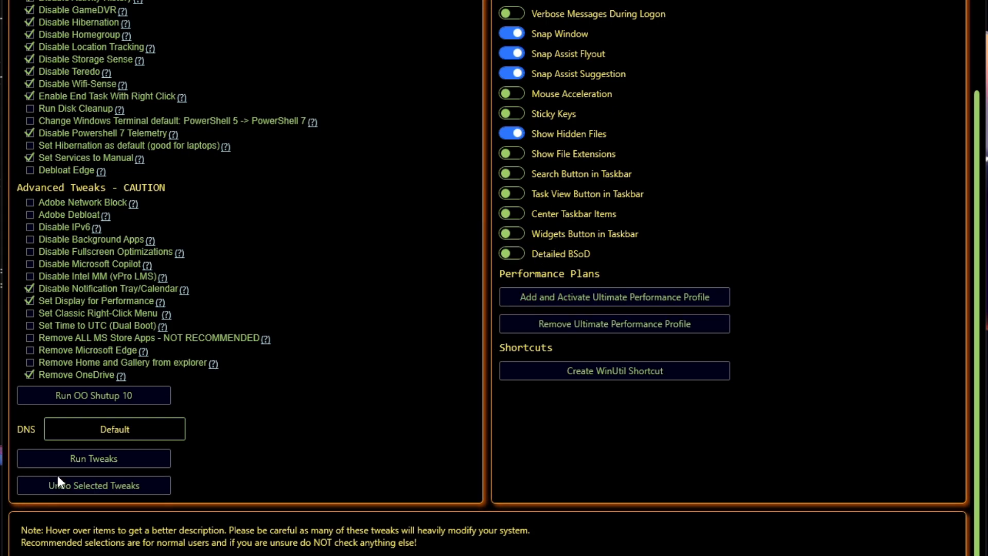
click(61, 458)
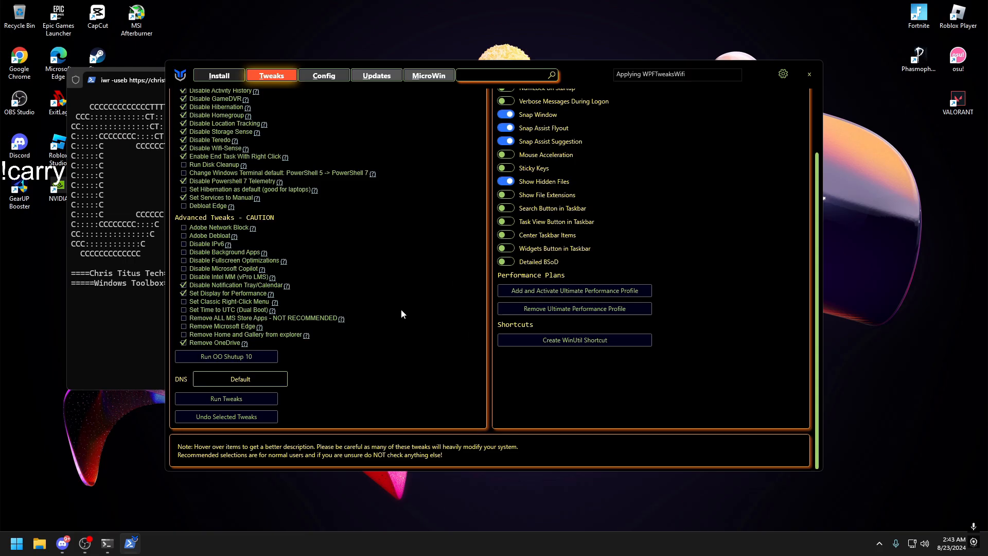
click(109, 313)
drag(347, 82, 407, 61)
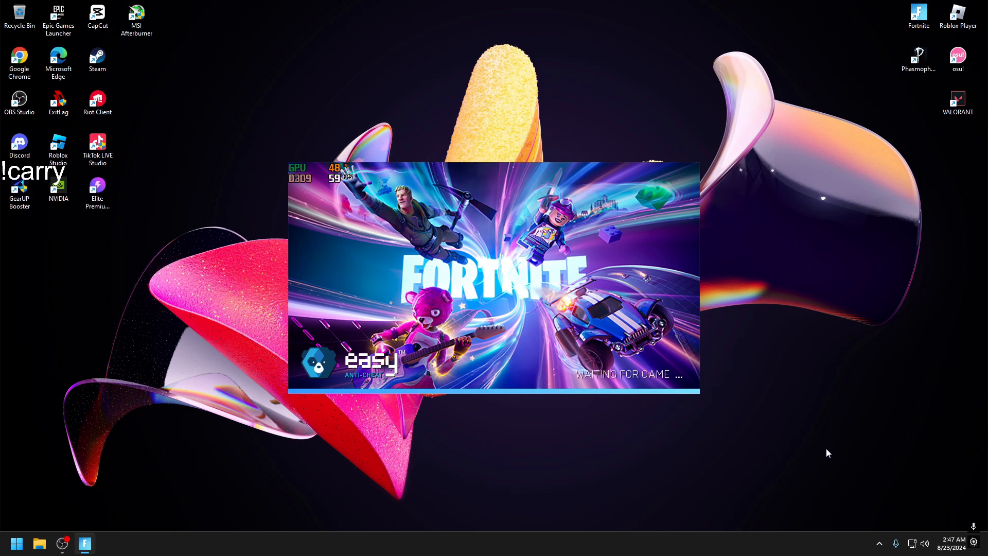
key(super)
key(super)
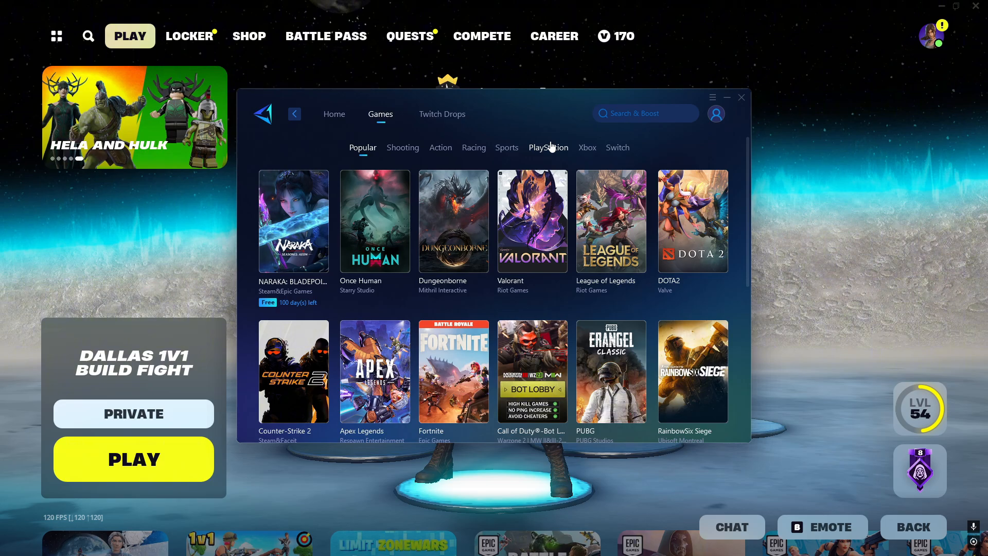
In GearUP Booster, browse the popular games and examine the server regions offered for Once Human
scroll(457, 269, down, 5)
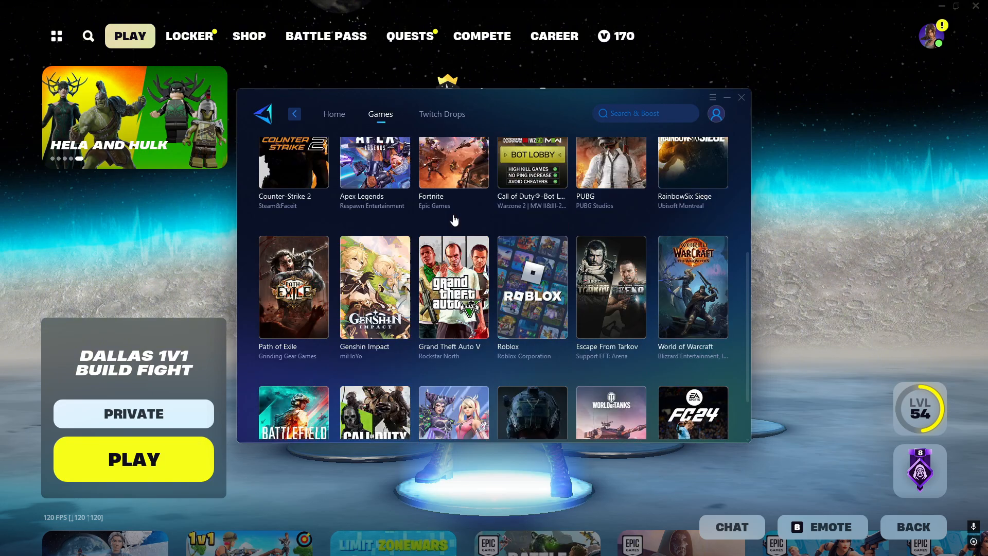
scroll(458, 286, up, 5)
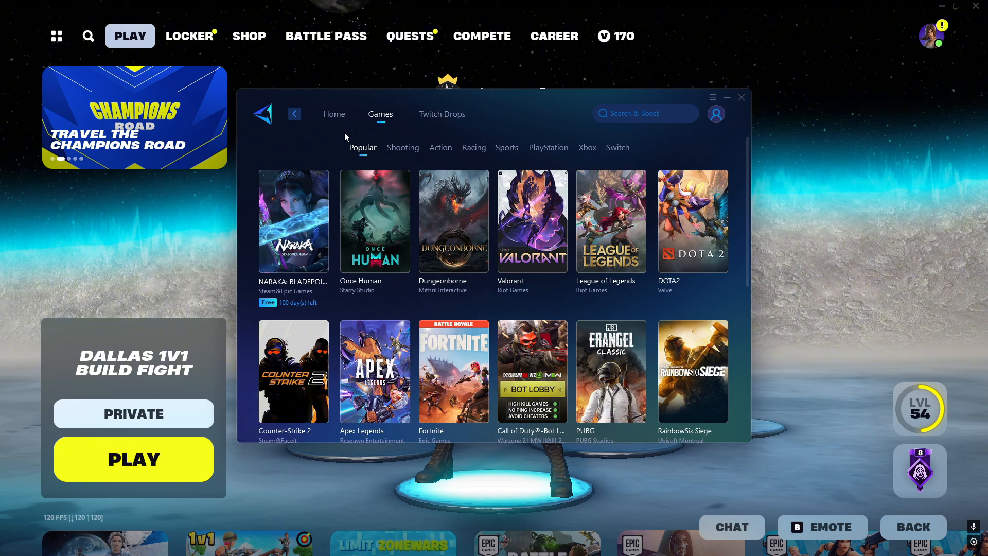
click(406, 209)
scroll(412, 273, down, 2)
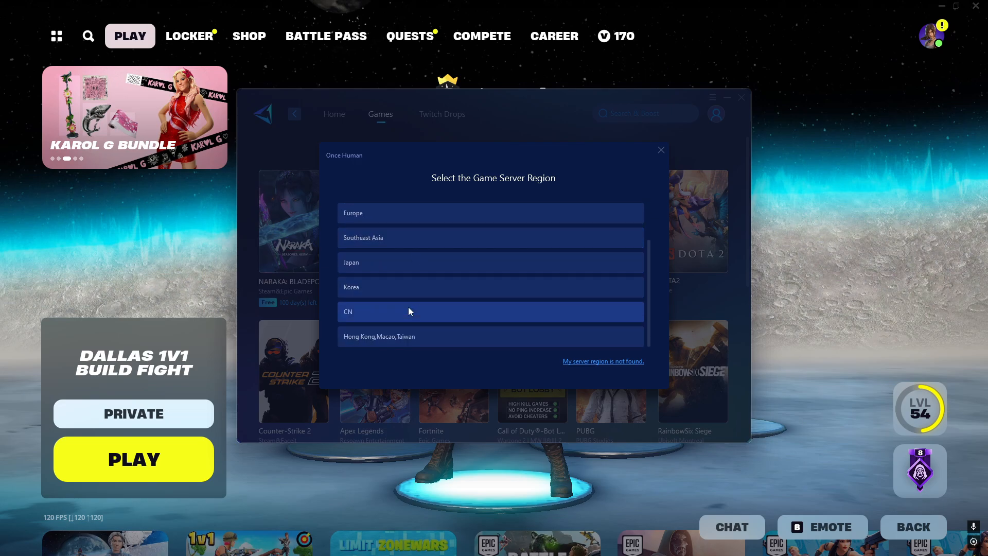
scroll(406, 309, up, 2)
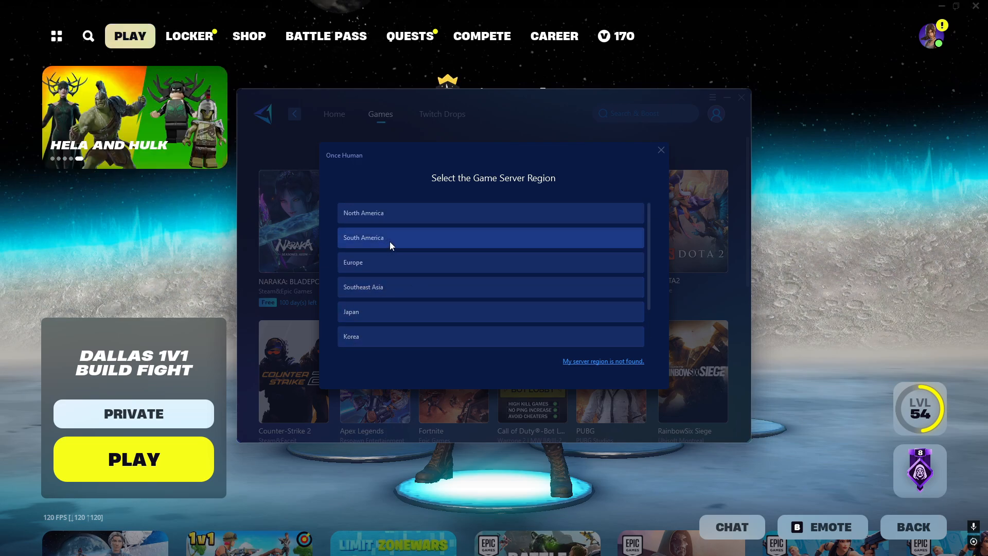
scroll(453, 304, down, 2)
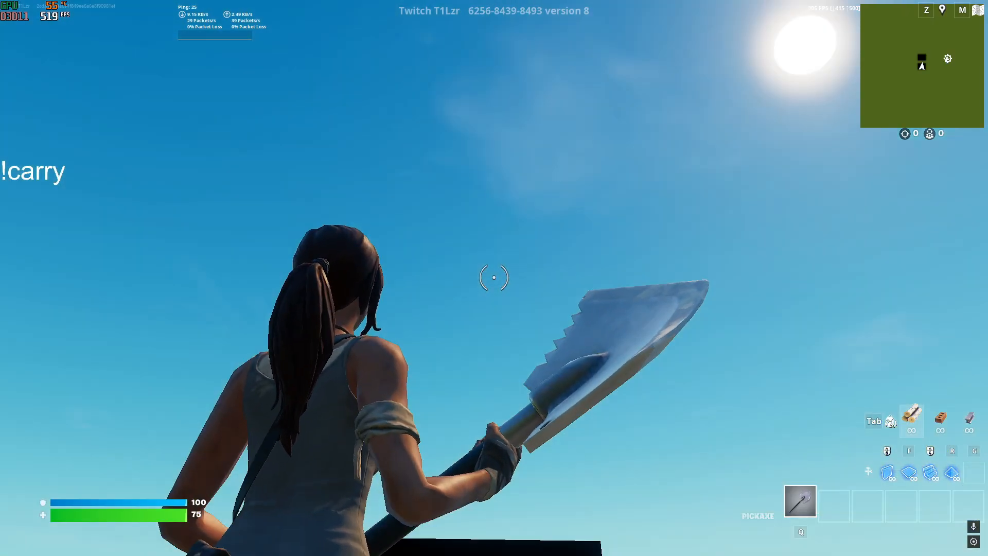
click(494, 277)
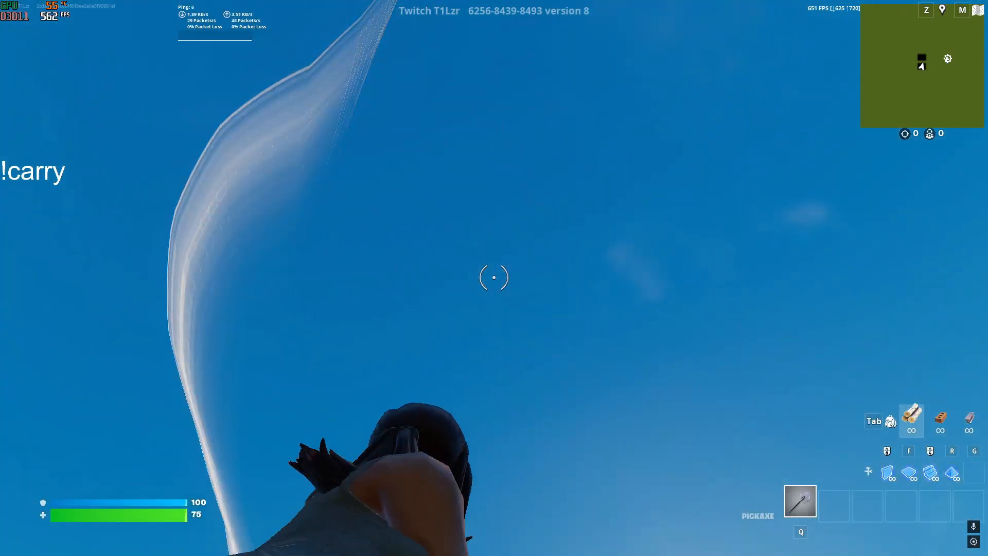
key(w)
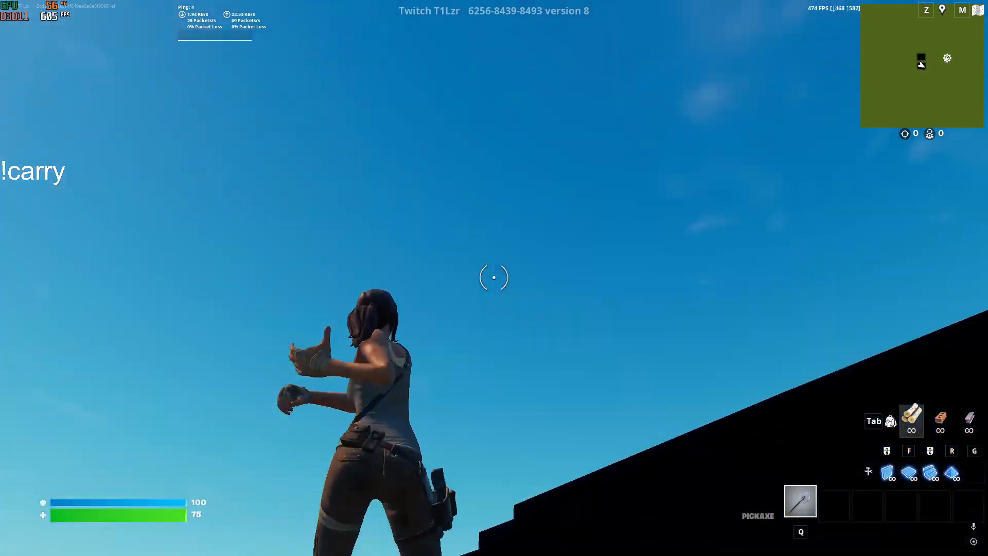
click(494, 278)
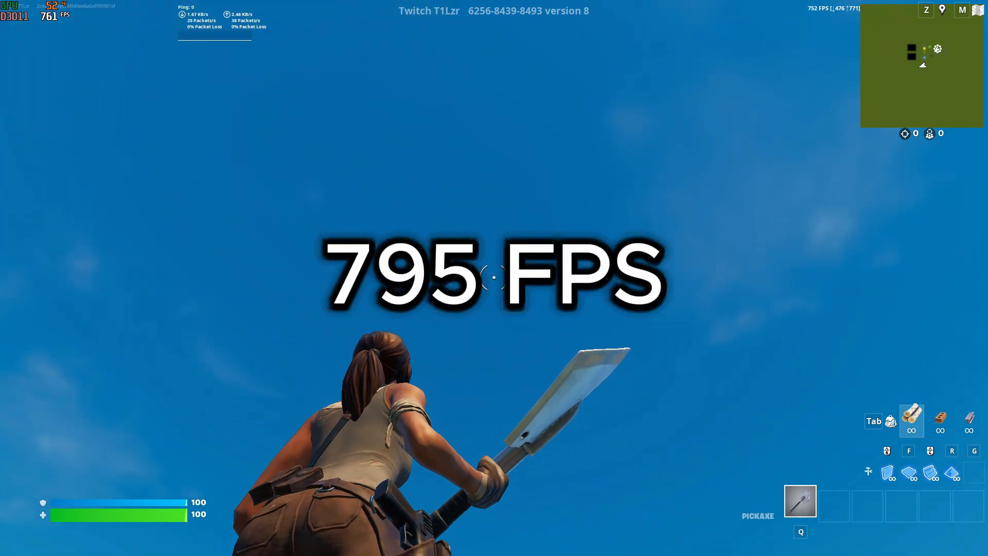
click(494, 278)
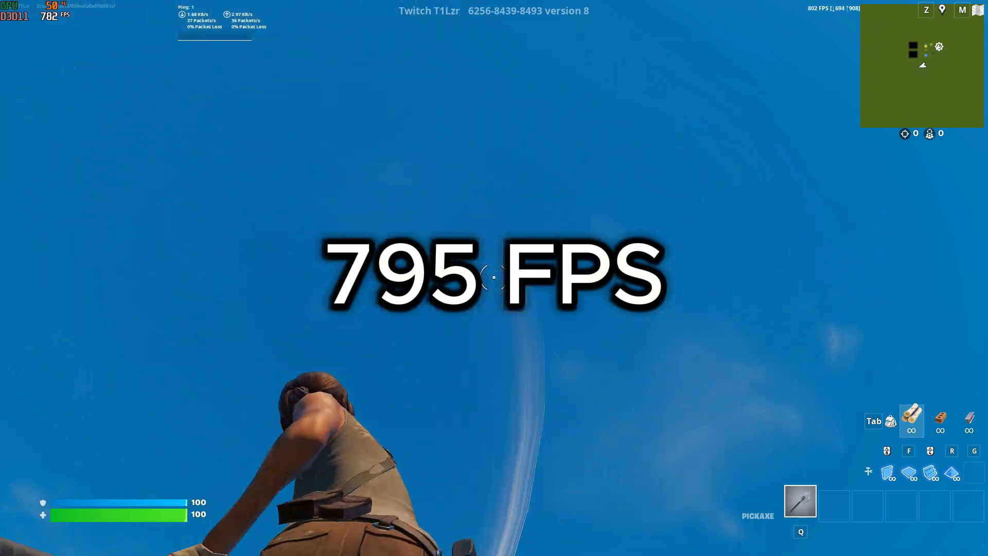
key(Tab)
key(Tab)
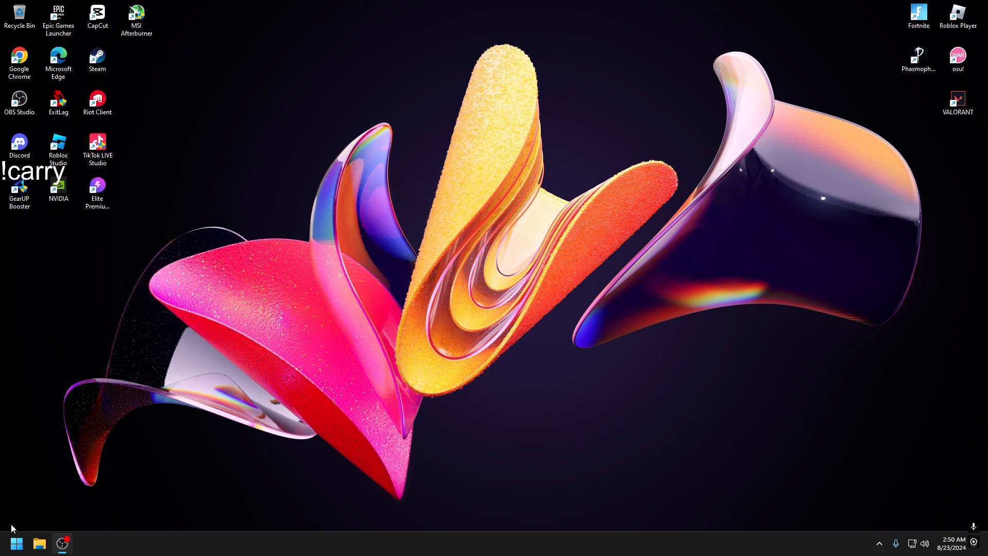
Open System Restore from the Windows restore point settings, choose a different restore point and select B4 Tweak 1 CTT
click(17, 543)
text(rest)
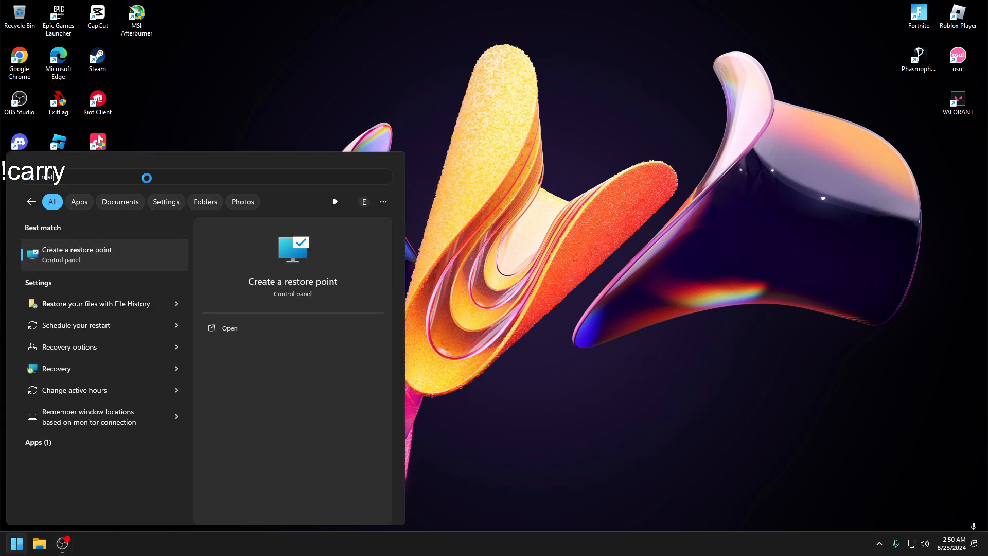
click(92, 254)
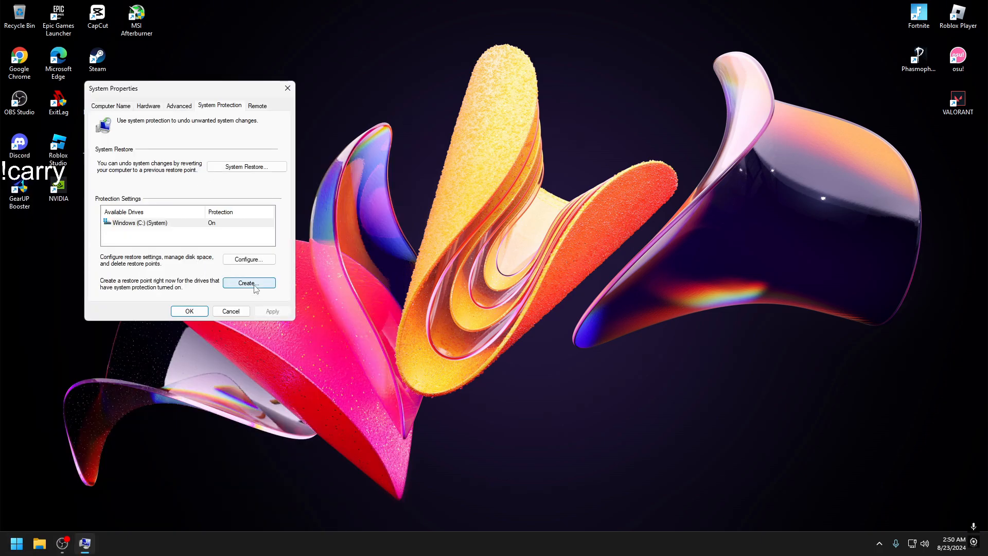
click(249, 260)
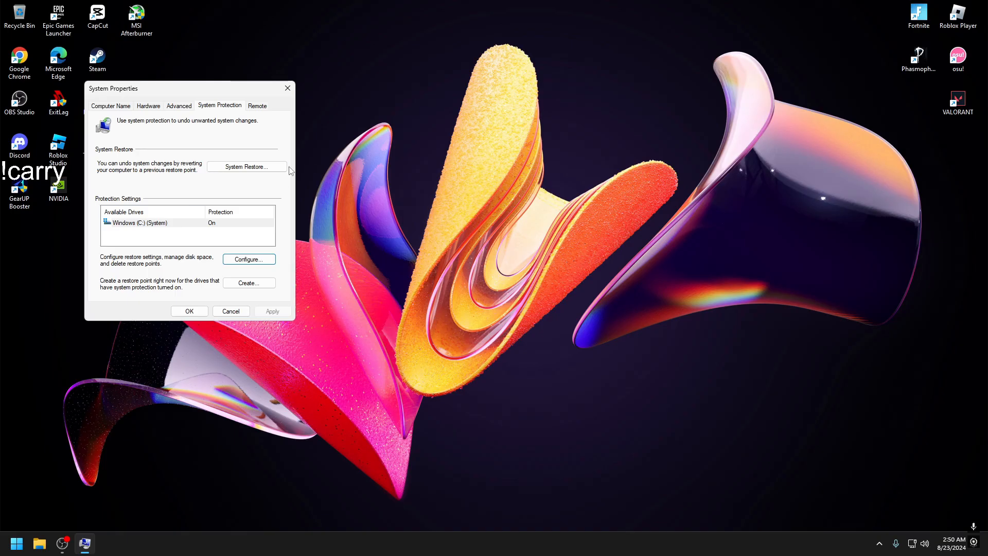
click(247, 166)
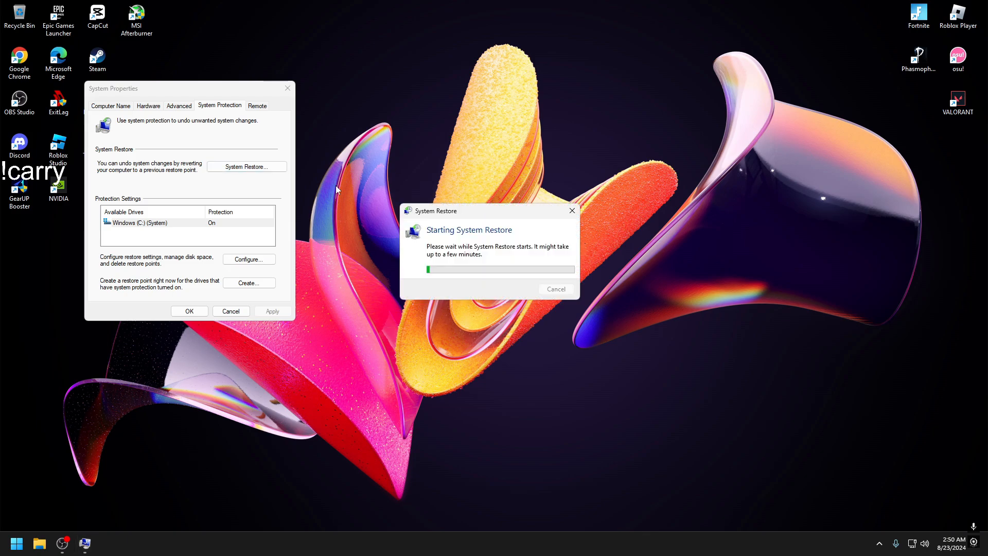
click(455, 355)
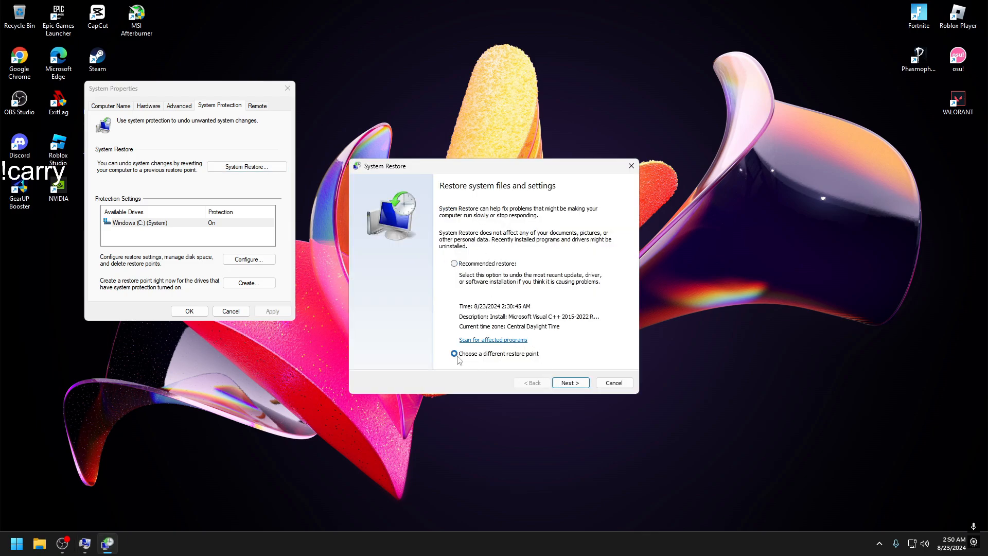
click(570, 382)
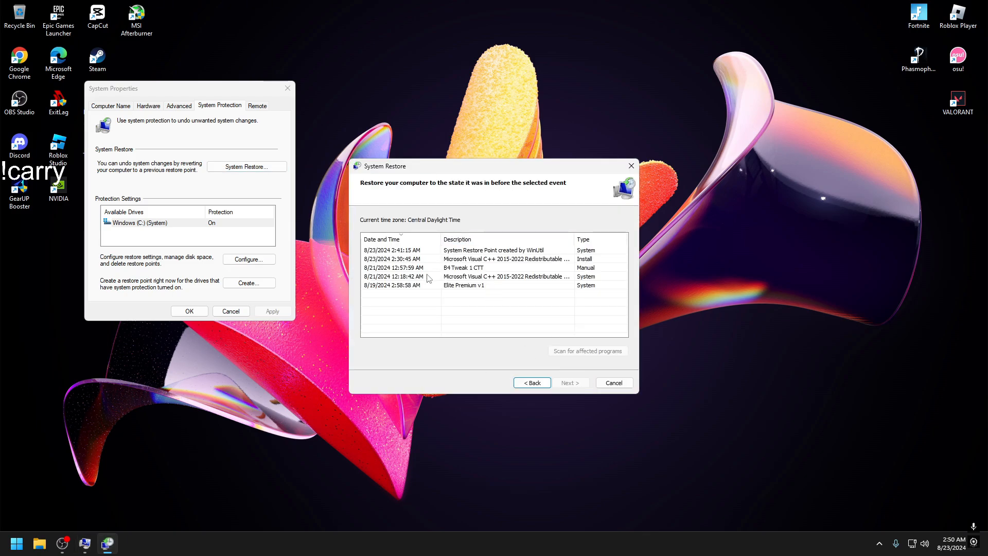
click(468, 269)
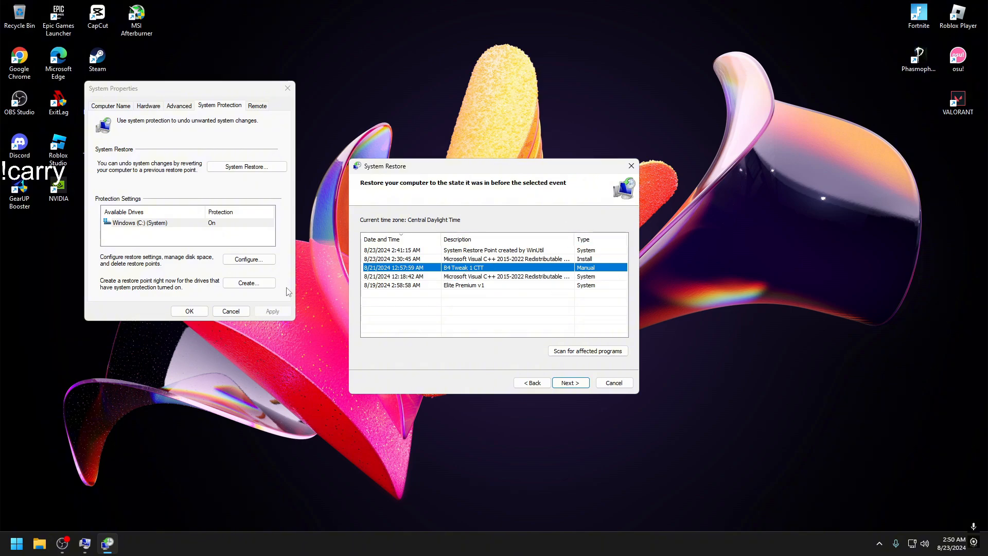
drag(166, 90, 266, 54)
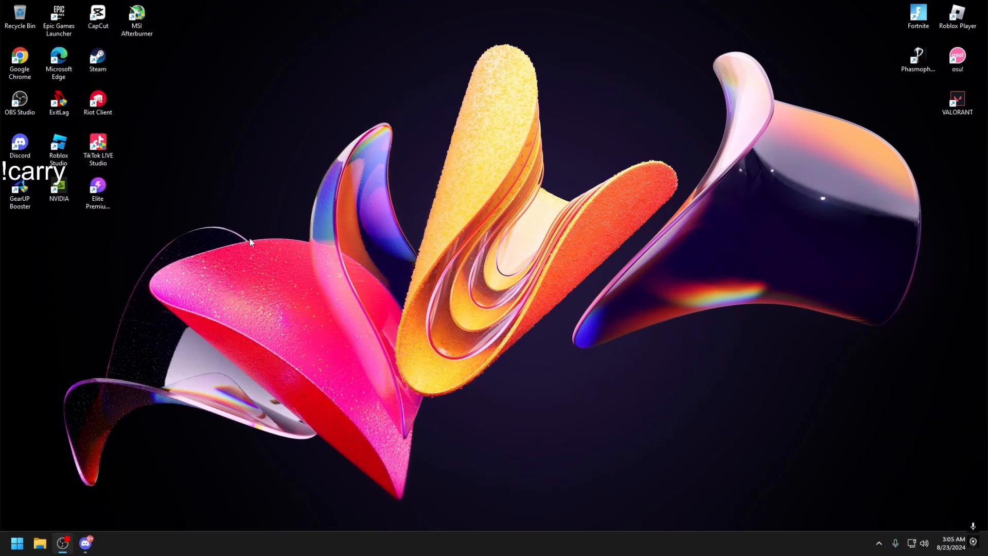
Refresh the desktop, launch the Elite Premium Tweaking Utility and open its Optimizations
right_click(248, 207)
click(329, 255)
double_click(105, 190)
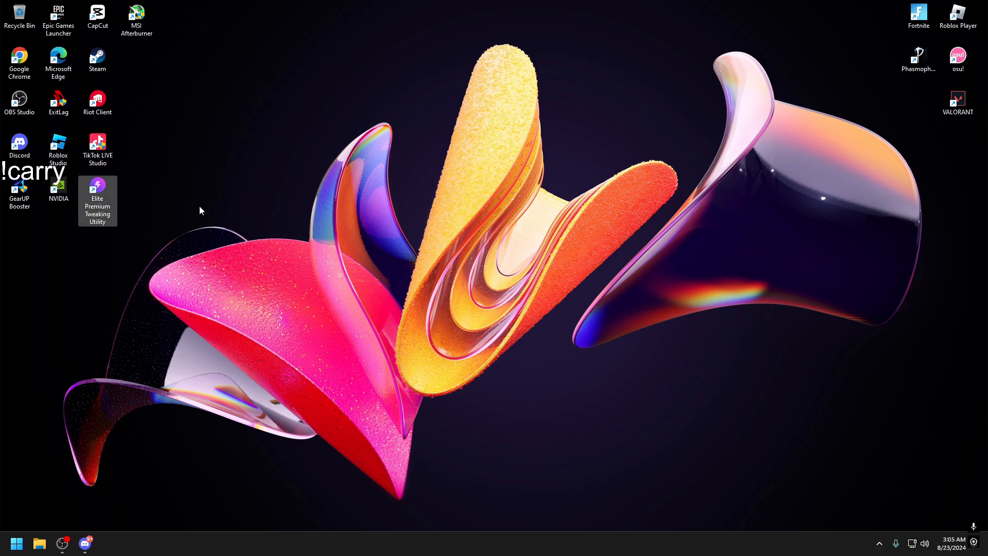
right_click(310, 205)
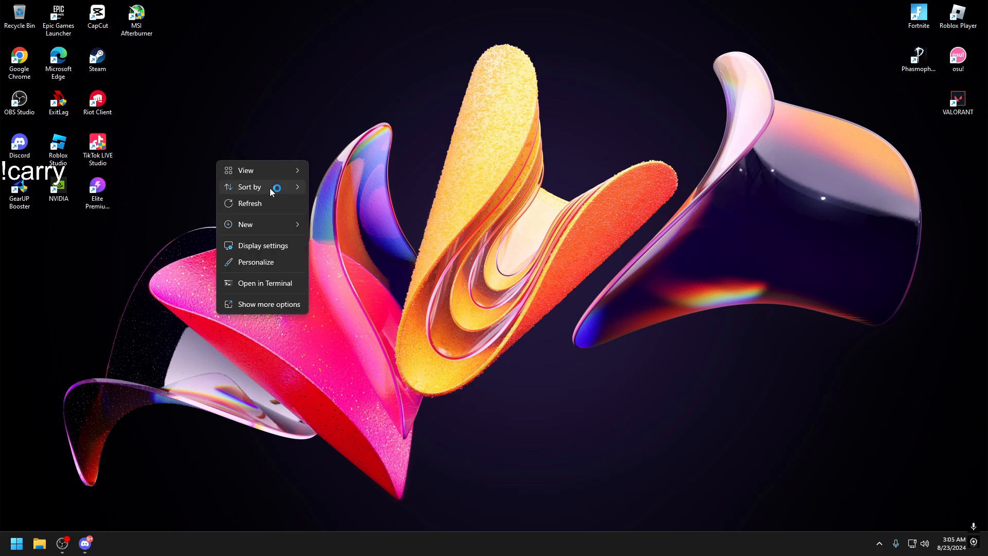
click(258, 203)
click(879, 544)
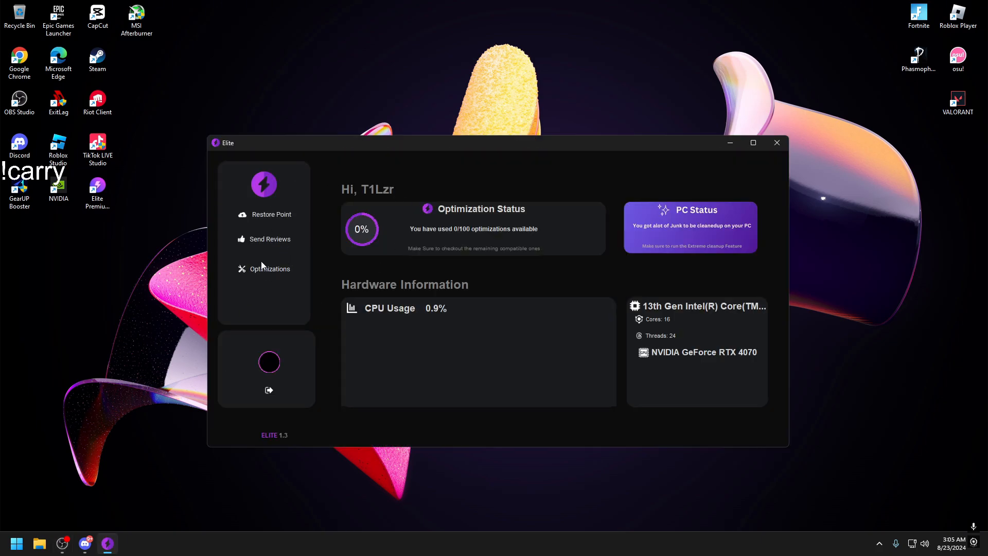
click(263, 270)
Open System Restore from the Windows restore point settings, examine the available restore points and close it along with System Properties
key(super)
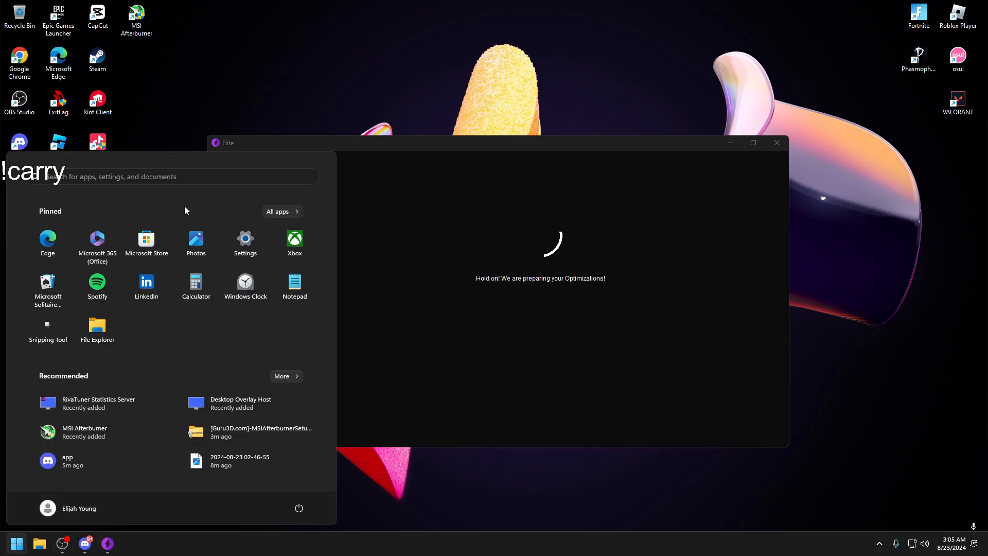
click(184, 178)
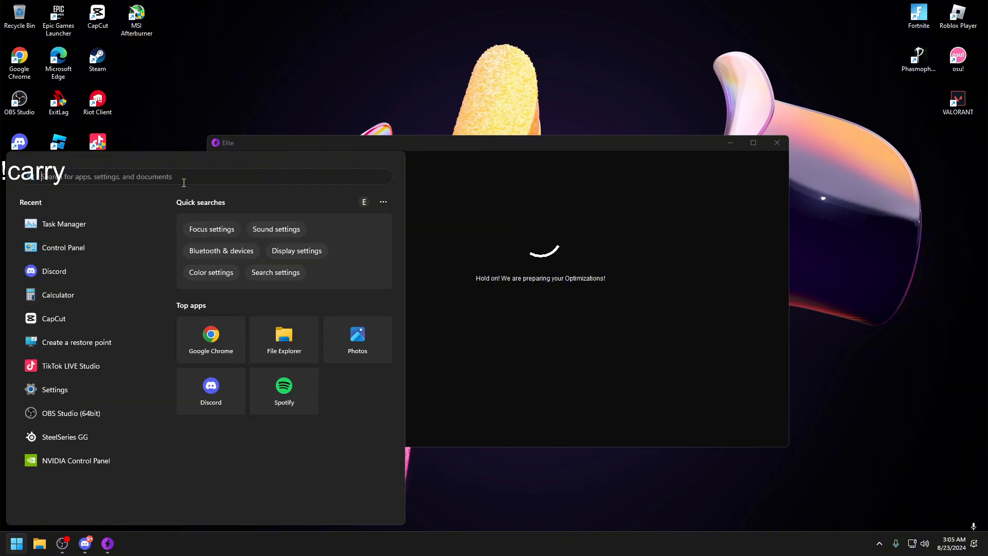
text(rest)
click(107, 253)
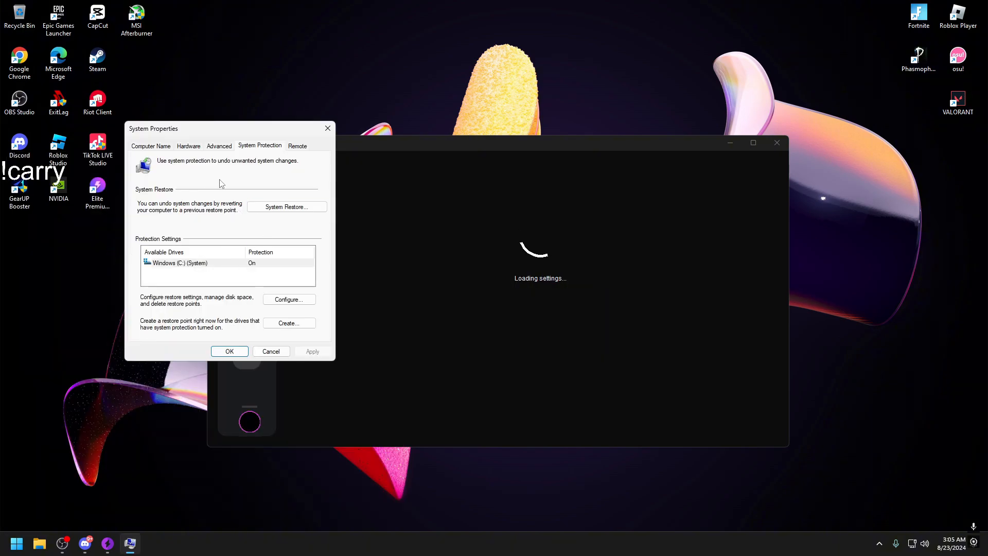
click(288, 206)
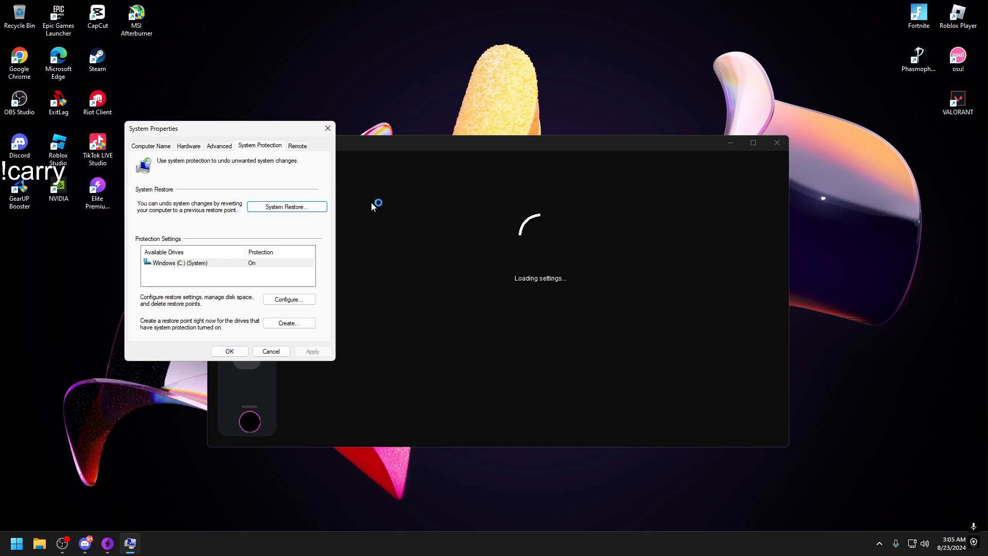
click(455, 353)
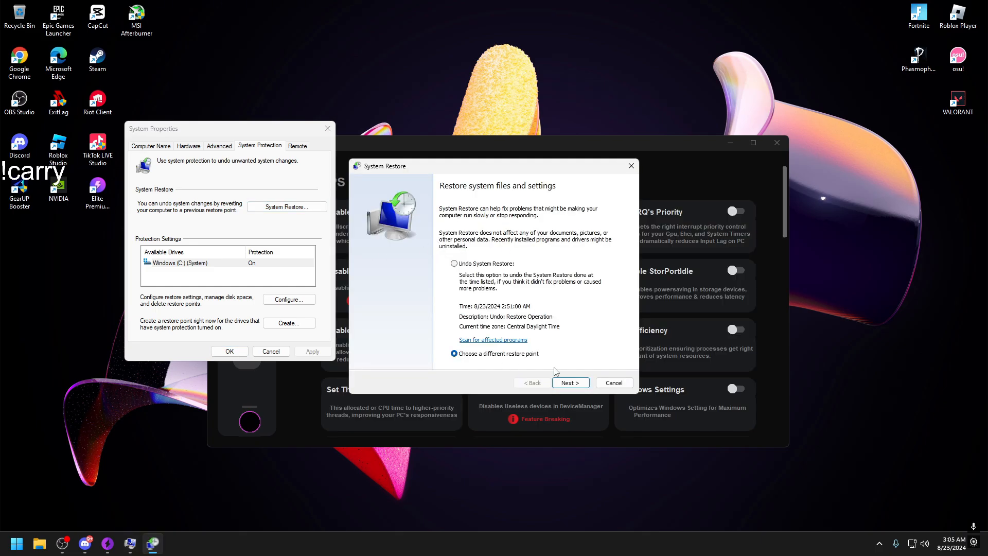
click(571, 383)
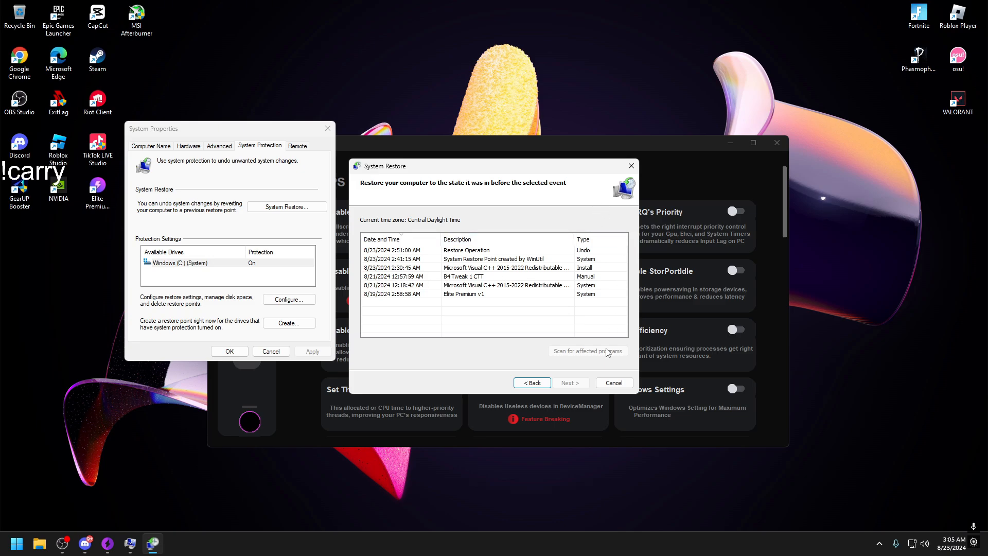
click(631, 166)
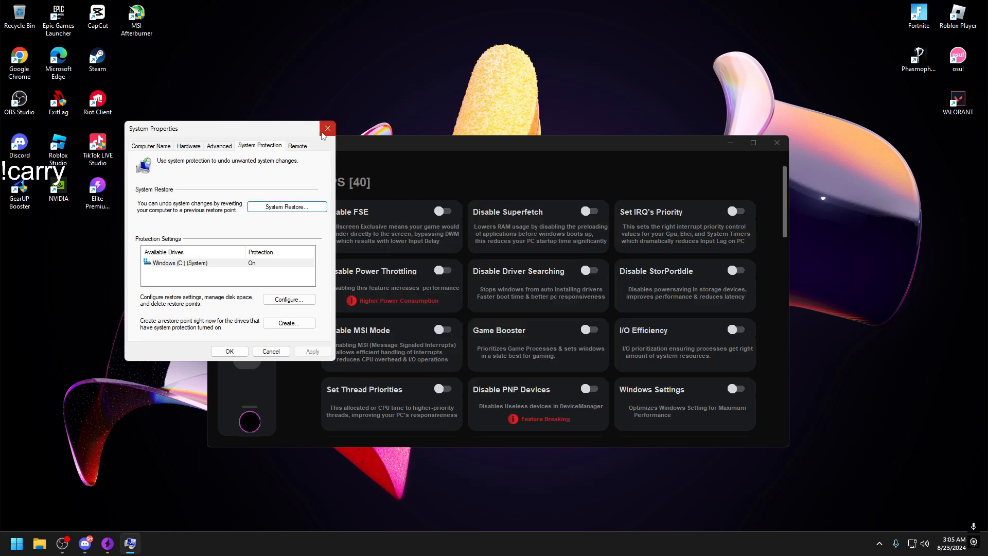
click(325, 131)
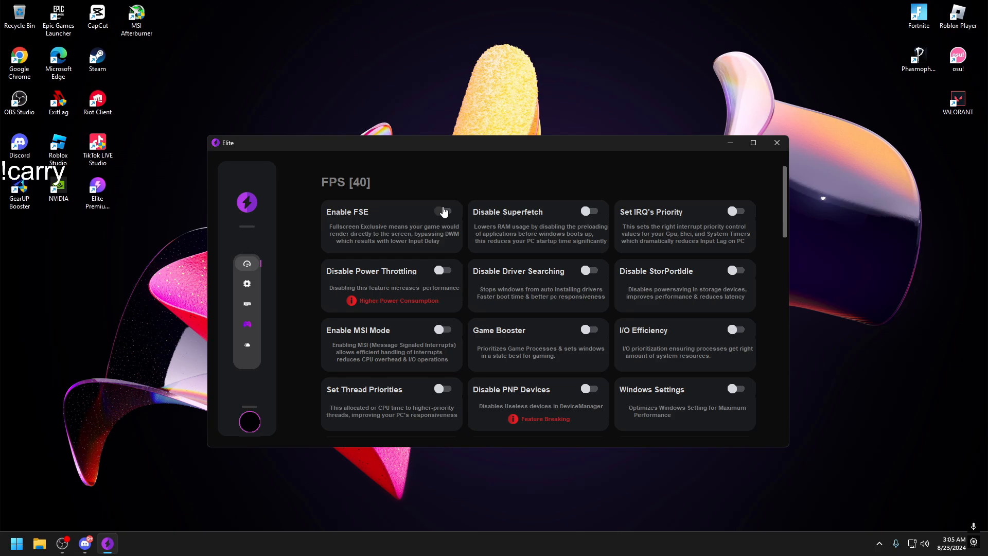
Turn on the FPS tweaks Enable FSE, Disable Superfetch, Disable Driver Searching, Game Booster, Enable MSI Mode and Set Thread Priorities
click(444, 211)
click(590, 211)
click(589, 272)
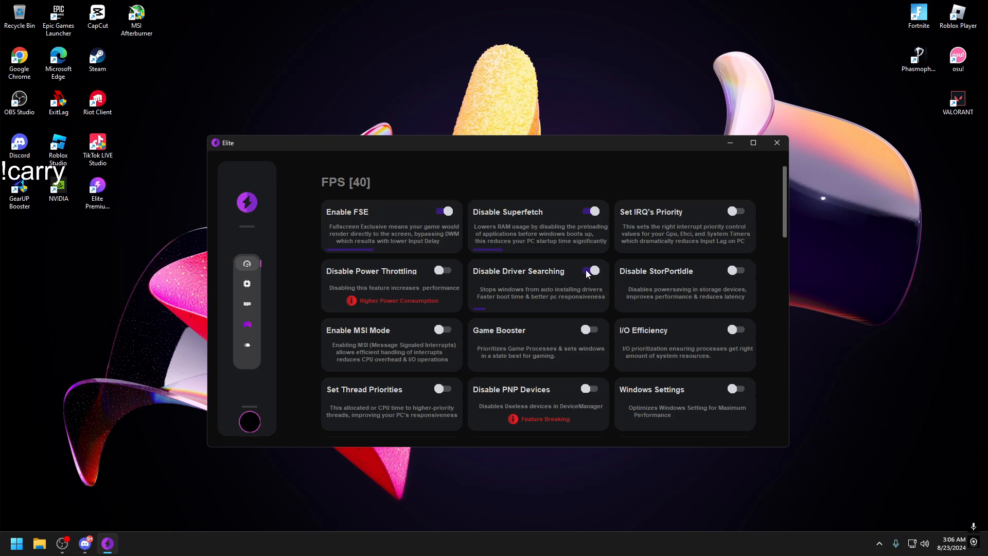
click(590, 330)
click(443, 330)
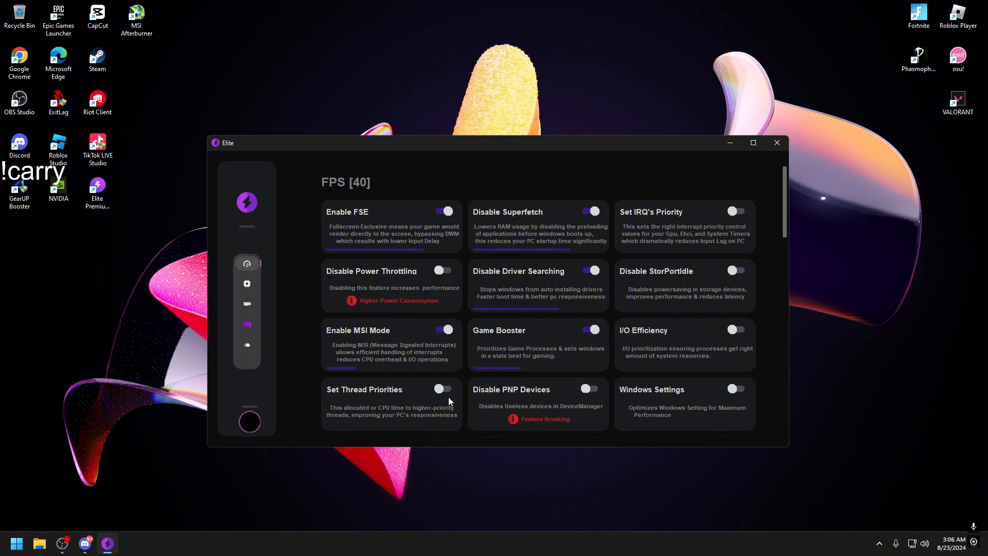
click(442, 389)
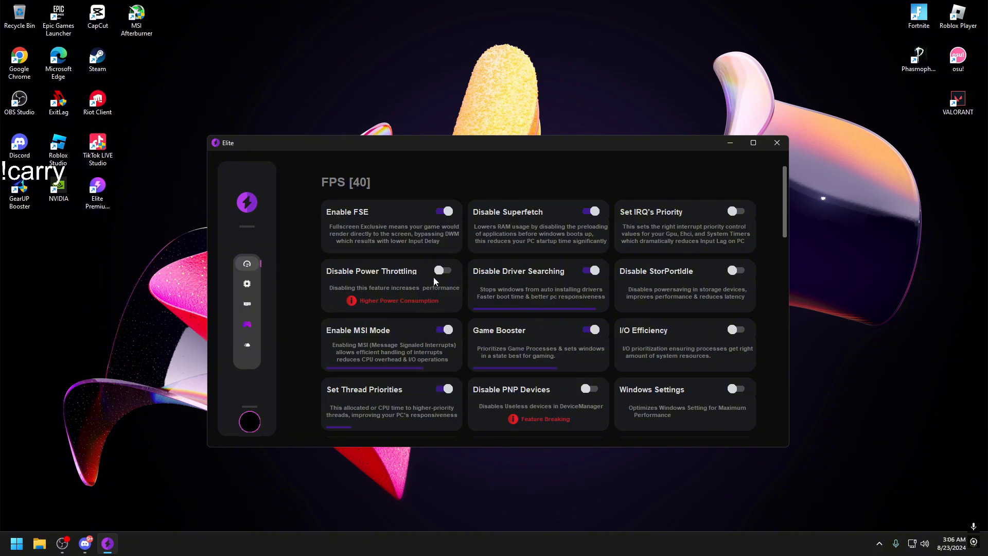
Turn on Disable Power Throttling, Set IRQ's Priority, Disable StorPortIdle, I/O Efficiency and Windows Settings
click(442, 271)
click(735, 211)
click(736, 271)
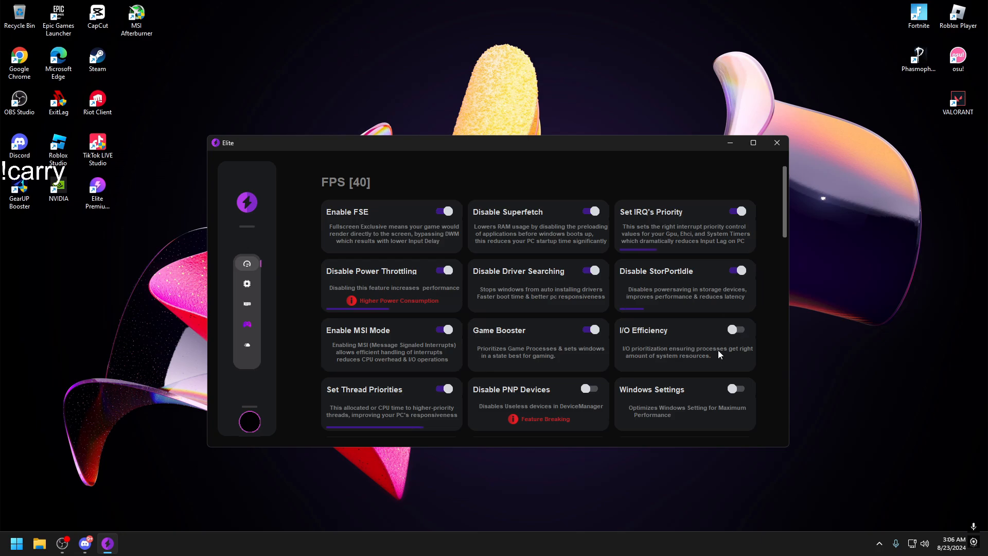
scroll(710, 332, down, 1)
click(744, 368)
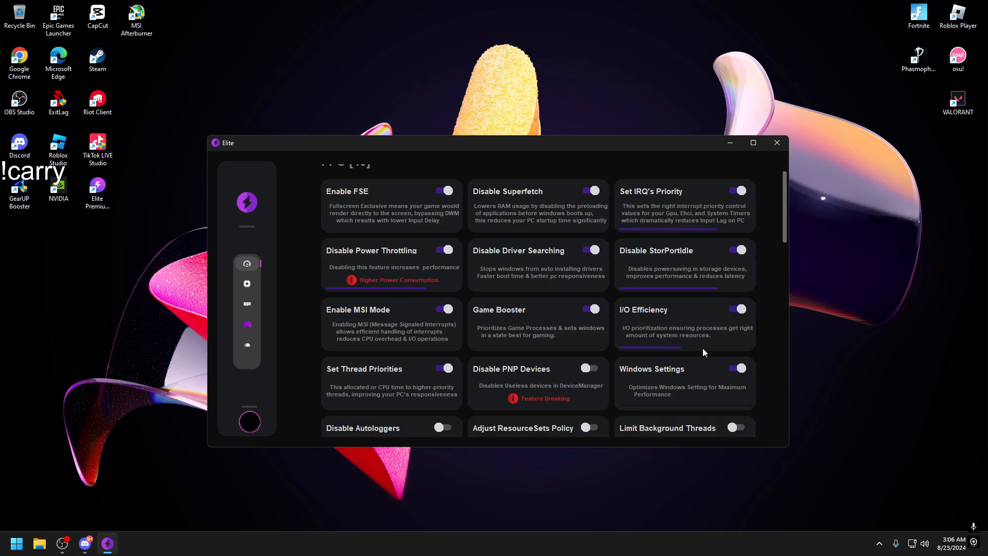
Turn on Limit Background Threads, Adjust ResourceSets Policy and Disable Autologgers
scroll(702, 348, down, 3)
click(737, 314)
click(592, 314)
click(443, 314)
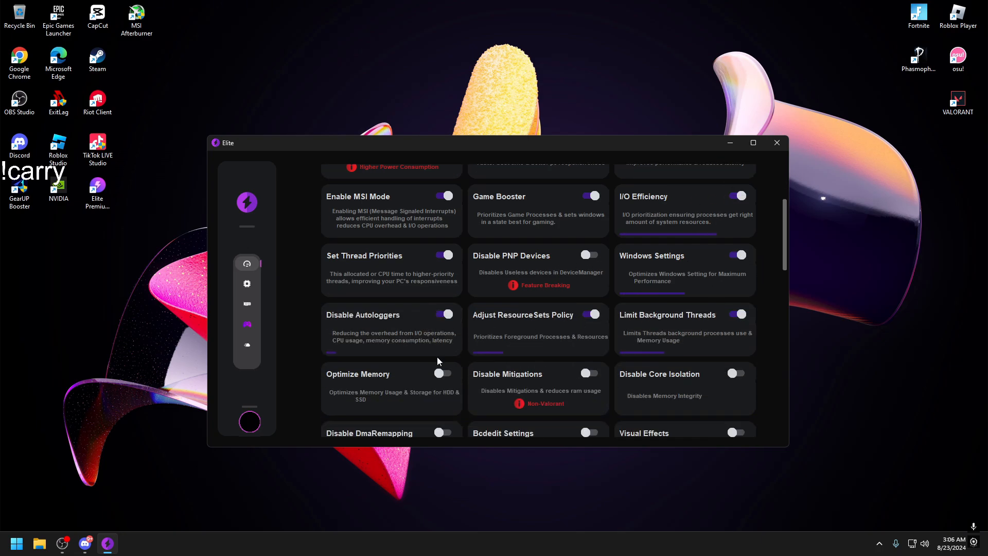
Turn on Optimize Memory and Disable Core Isolation, and switch Disable Mitigations on and back off
click(442, 373)
click(593, 374)
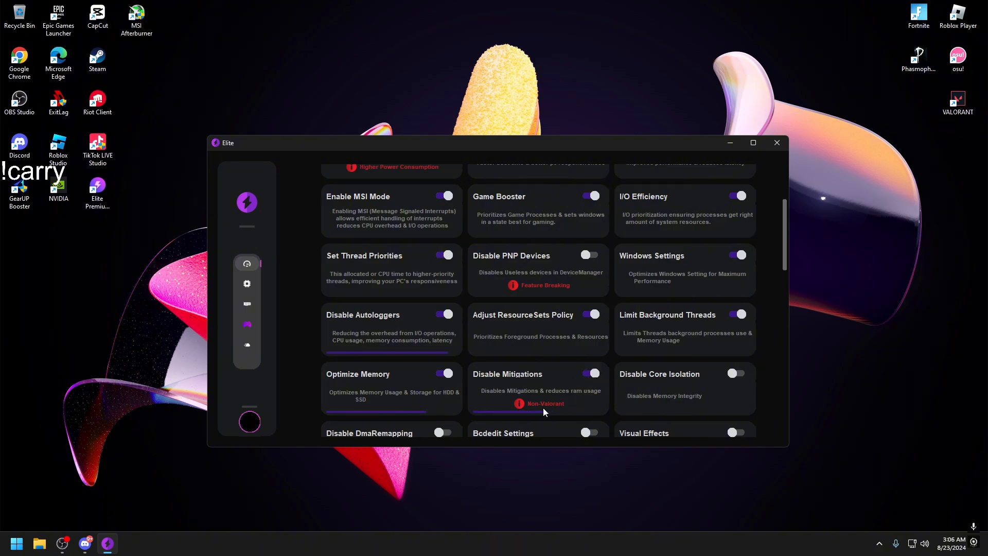
click(737, 374)
click(591, 373)
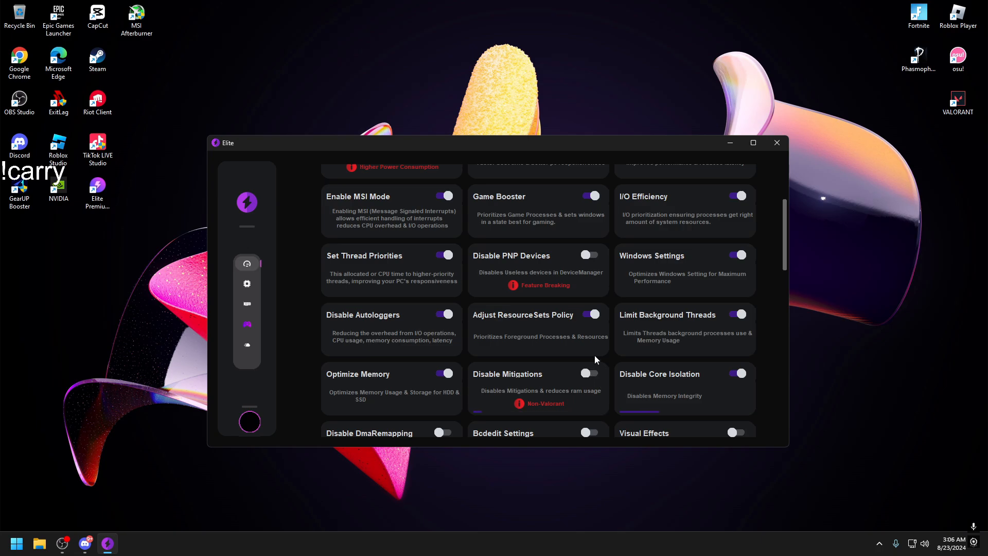
Turn on Visual Effects, Bcdedit Settings, Disable DmaRemapping, Foreground Scheduling, Optimize GamesLaunchers and System LargePages
scroll(600, 381, down, 3)
click(737, 299)
click(597, 303)
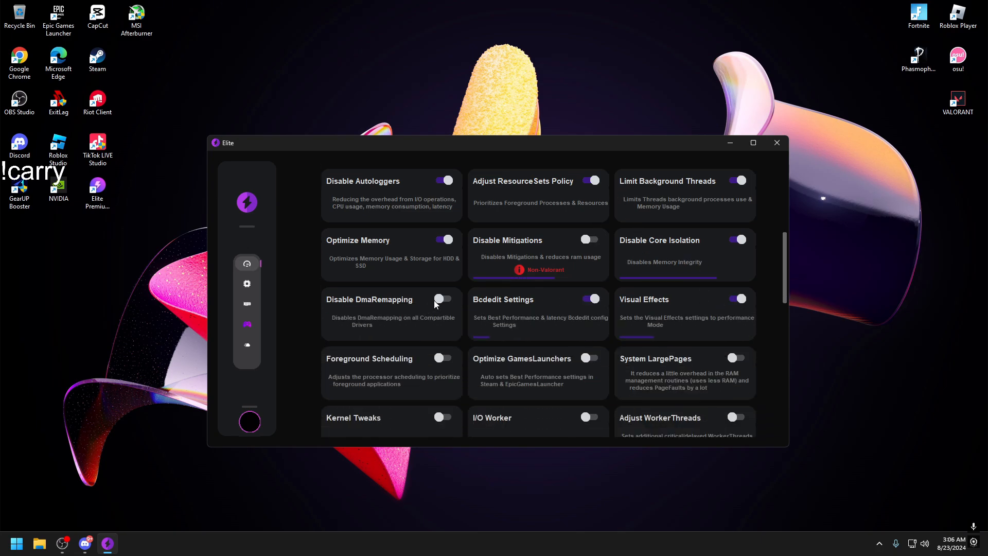
click(441, 303)
click(446, 356)
click(591, 363)
click(733, 359)
Turn on Adjust WorkerThreads, I/O Worker, Kernel Tweaks and Reduce Process Cycles
scroll(652, 320, down, 3)
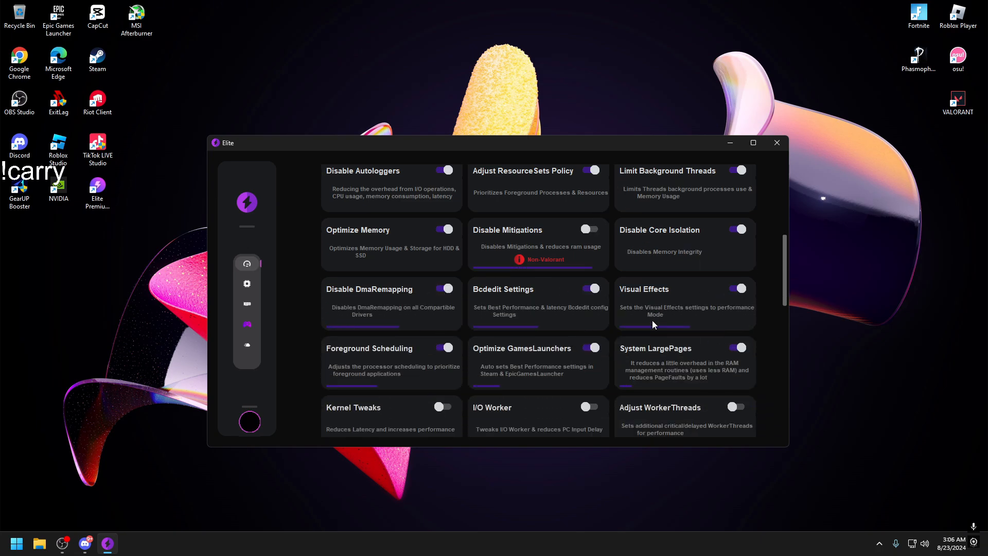
click(737, 263)
click(441, 263)
click(442, 323)
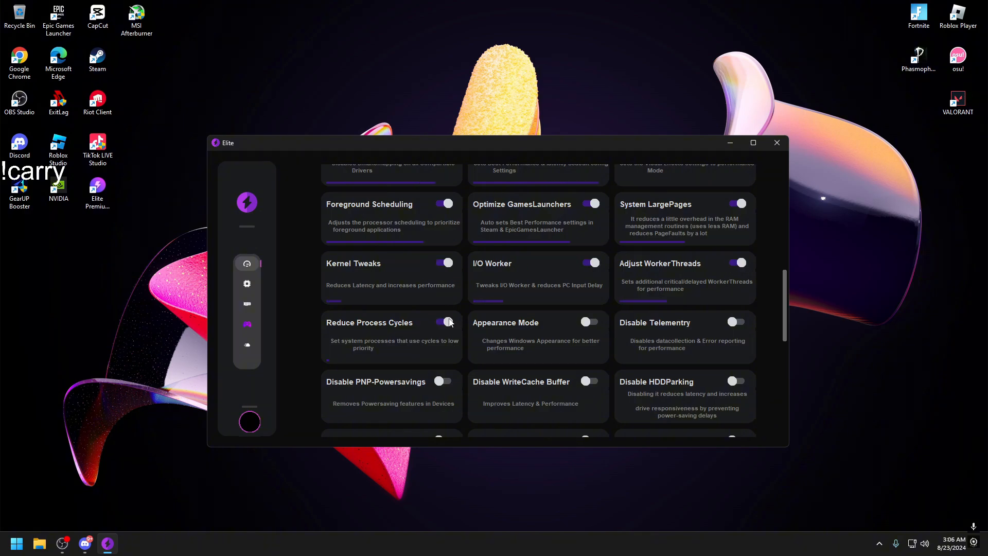
Turn on Appearance Mode, Disable Telementry, Disable HDDParking, Disable WriteCache Buffer, Optimize Drives, Devices High Priority and Disable PNP-Powersavings
click(589, 322)
click(736, 322)
scroll(737, 316, down, 1)
click(736, 319)
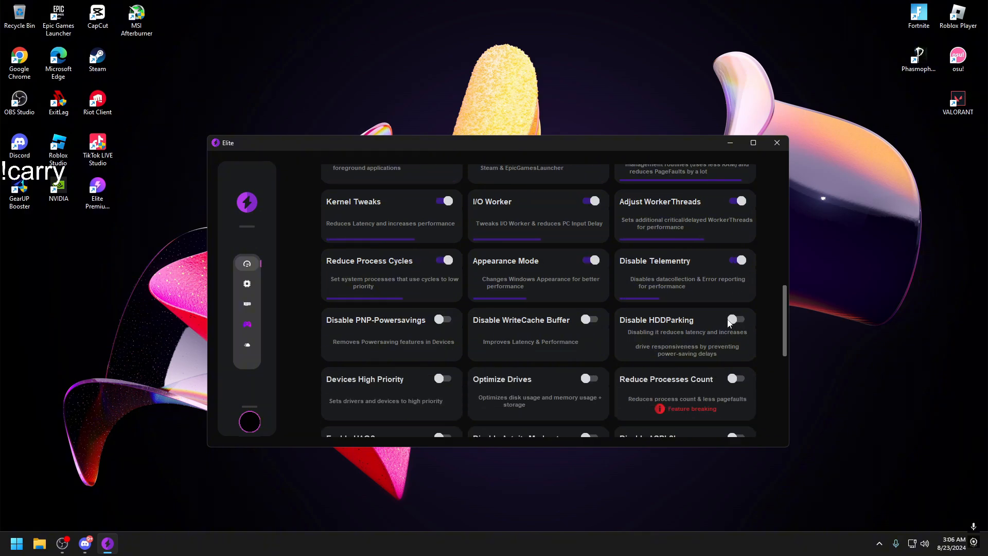
click(589, 319)
click(587, 379)
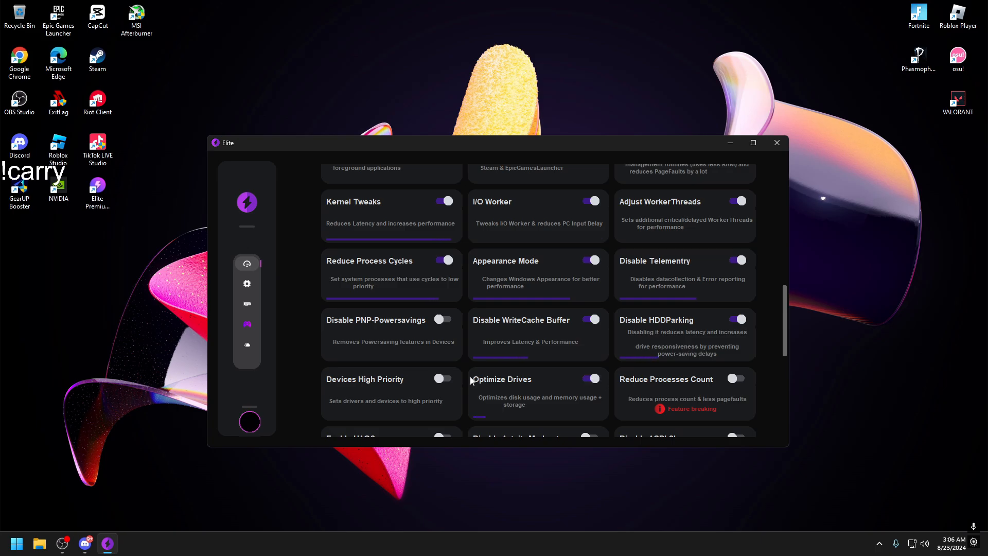
click(440, 379)
click(443, 319)
Decline installing the Windows 11 Glass Theme and turn on Enable HAGS, Disable Actvity Moderators and Disable ACPI Sleep
scroll(447, 316, down, 2)
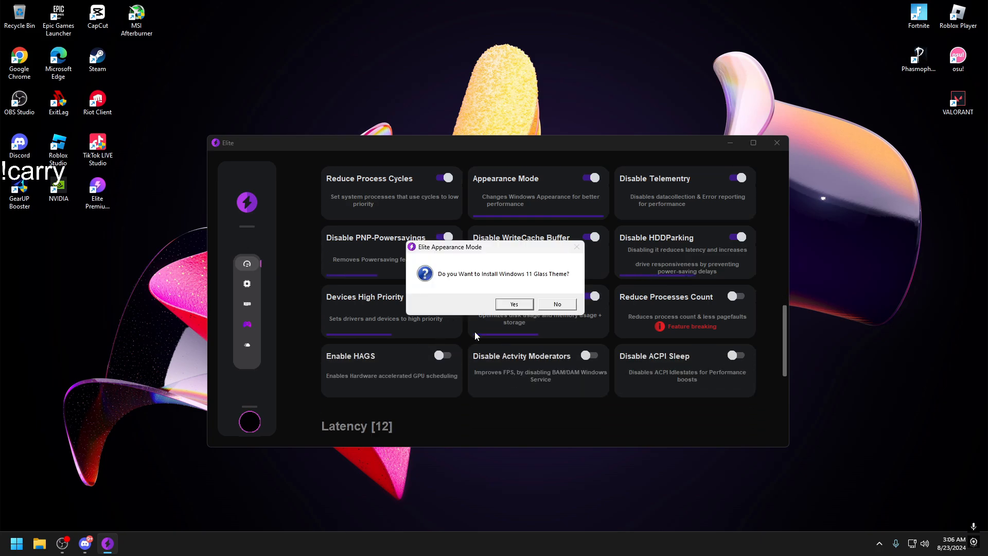
click(557, 304)
click(443, 356)
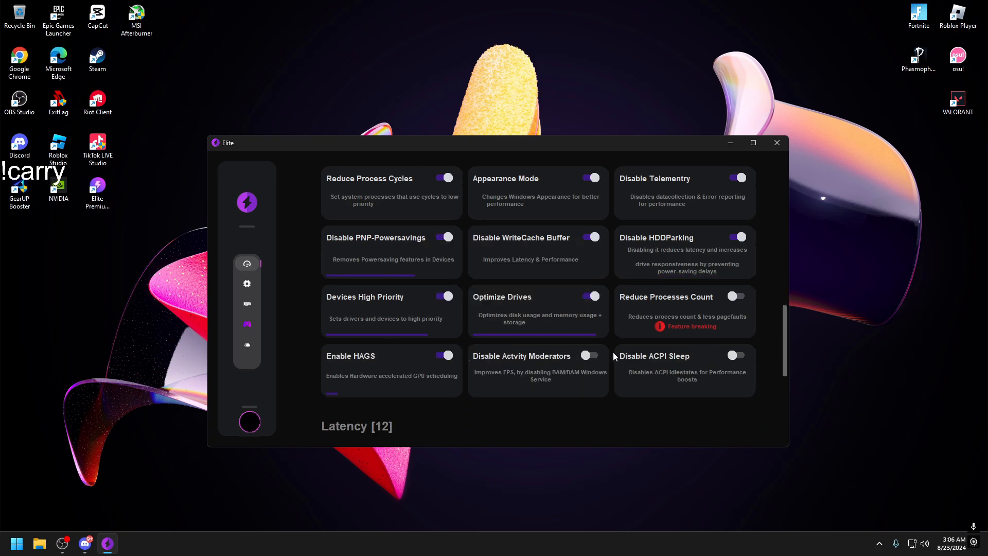
click(589, 355)
scroll(740, 301, down, 1)
click(739, 302)
scroll(722, 299, down, 1)
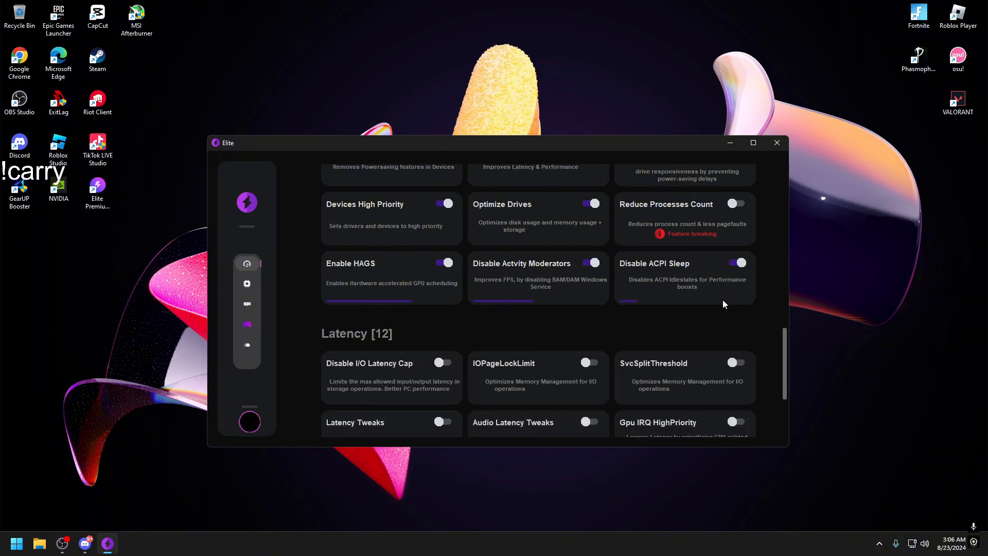
Turn on the latency tweaks SvcSplitThreshold, IOPageLockLimit, Audio Latency Tweaks, Gpu IRQ HighPriority and Disable Audio ExclusiveMode
click(741, 353)
scroll(643, 307, down, 2)
click(591, 229)
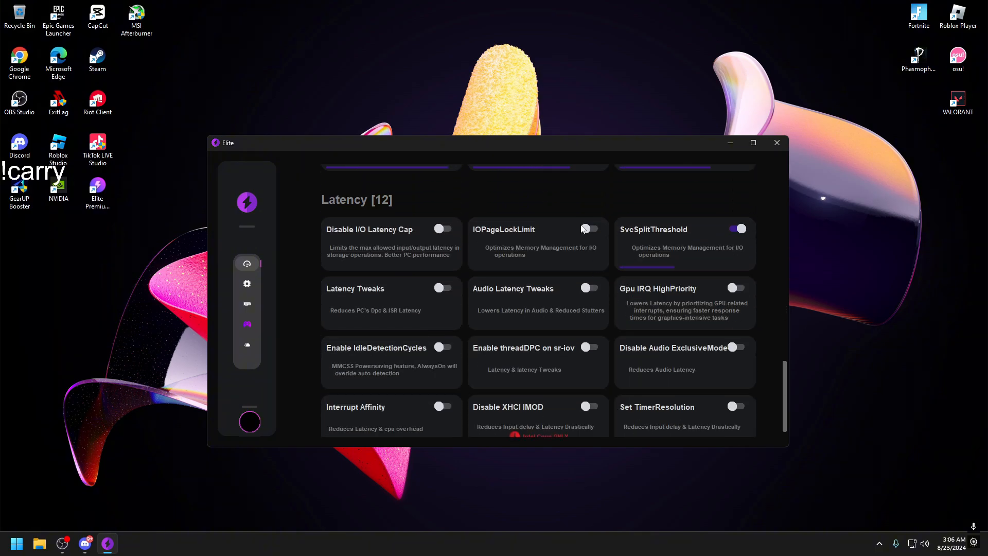
click(590, 287)
click(737, 347)
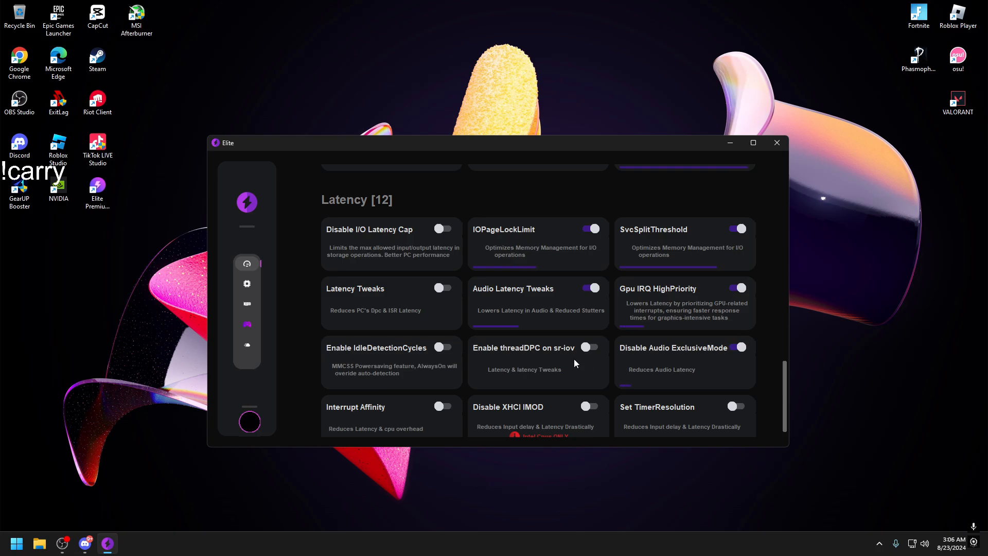
Turn on Enable threadDPC on sr-iov, Set TimerResolution, Interrupt Affinity, Enable IdleDetectionCycles, Latency Tweaks and Disable I/O Latency Cap, acknowledging the audio notice
click(591, 347)
click(737, 406)
click(443, 406)
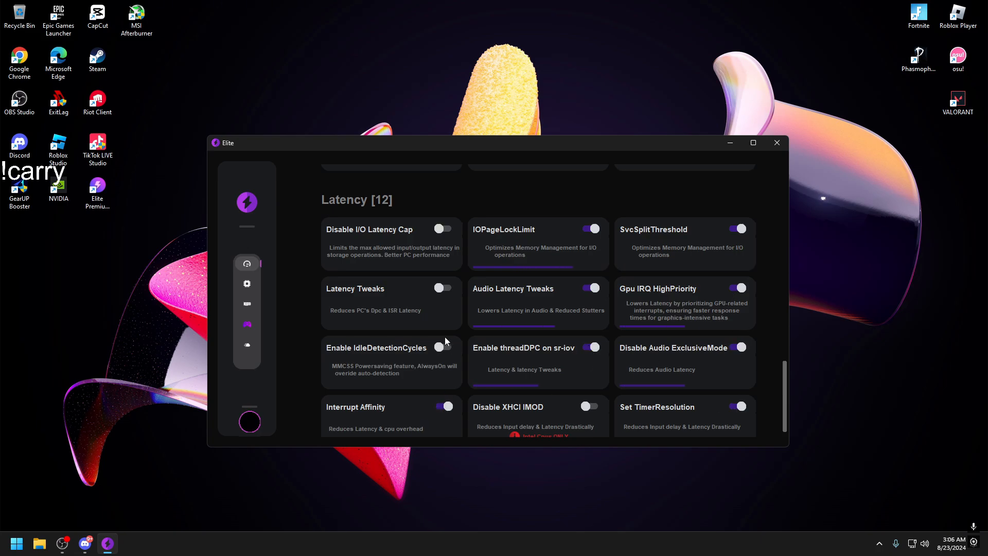
click(443, 290)
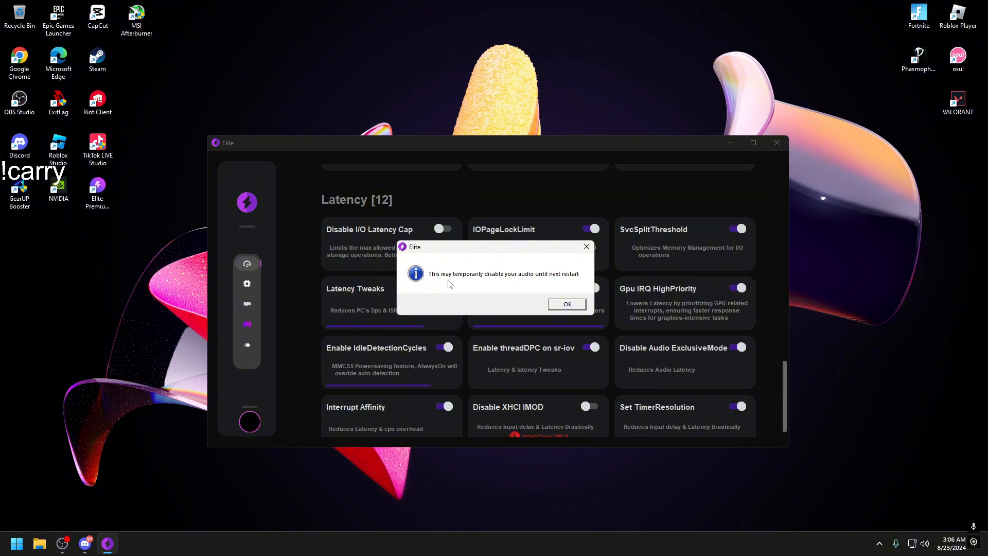
click(569, 306)
click(437, 230)
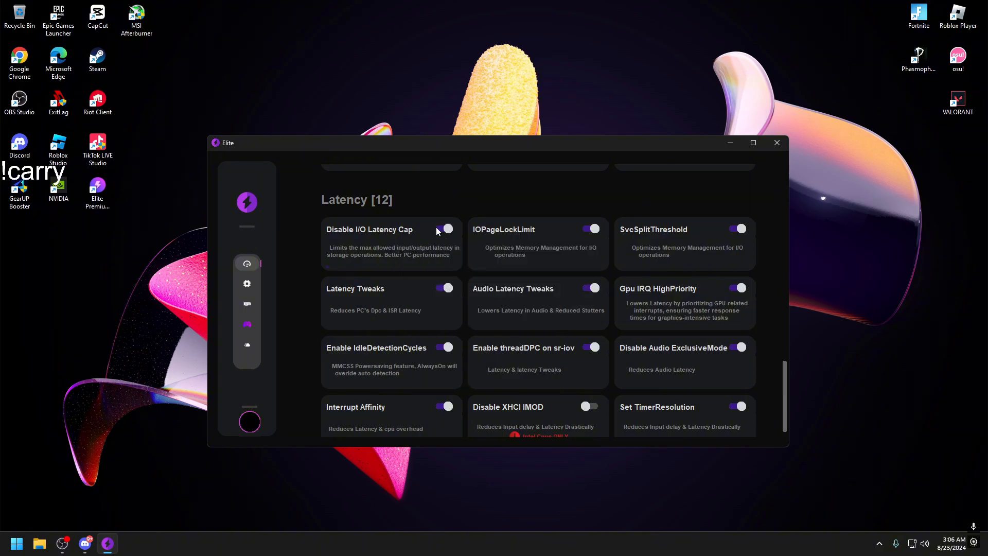
Review the full list of FPS and Latency tweaks and turn on Disable XHCI IMOD
scroll(594, 318, down, 1)
click(440, 396)
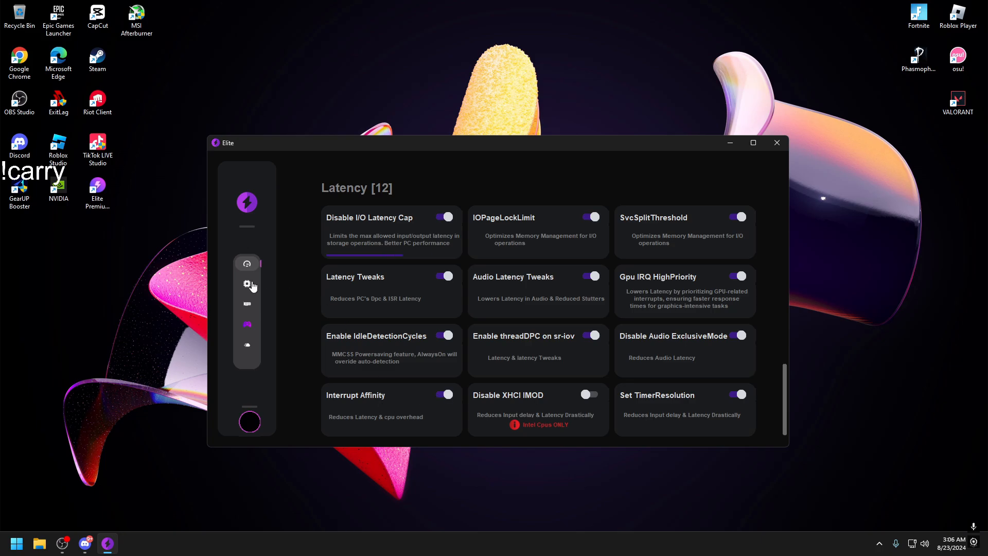
scroll(499, 332, up, 1)
scroll(501, 338, down, 1)
scroll(502, 338, up, 10)
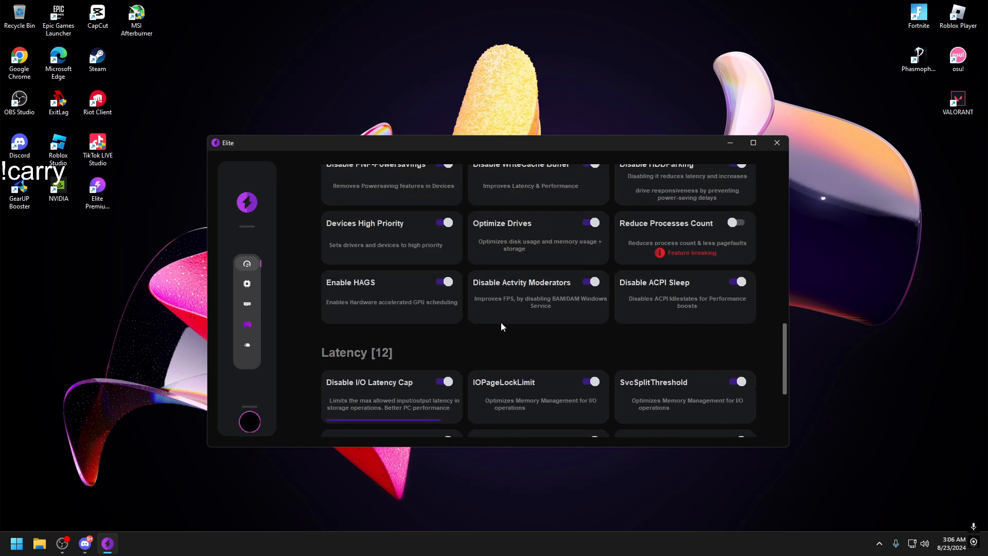
scroll(504, 322, up, 6)
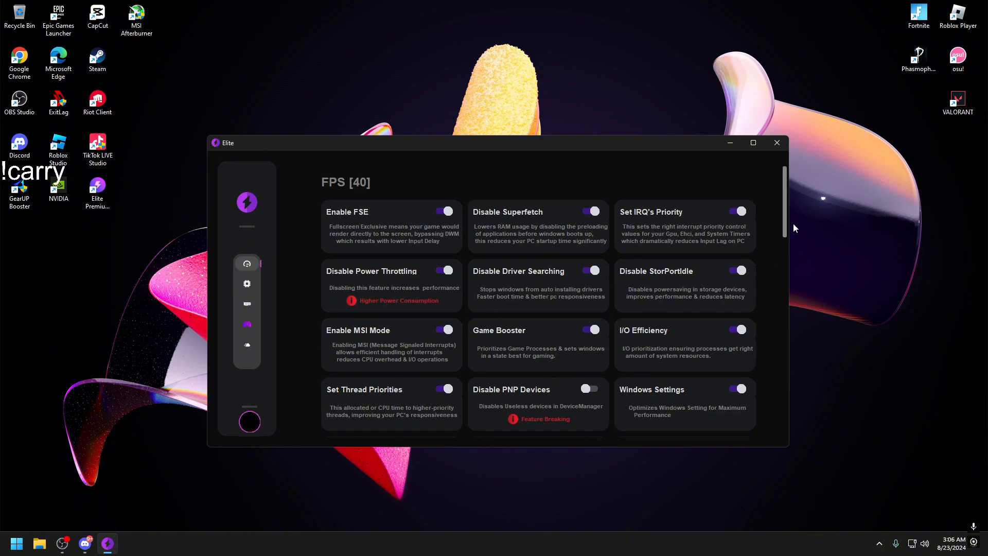
drag(785, 224, 759, 317)
scroll(541, 285, down, 4)
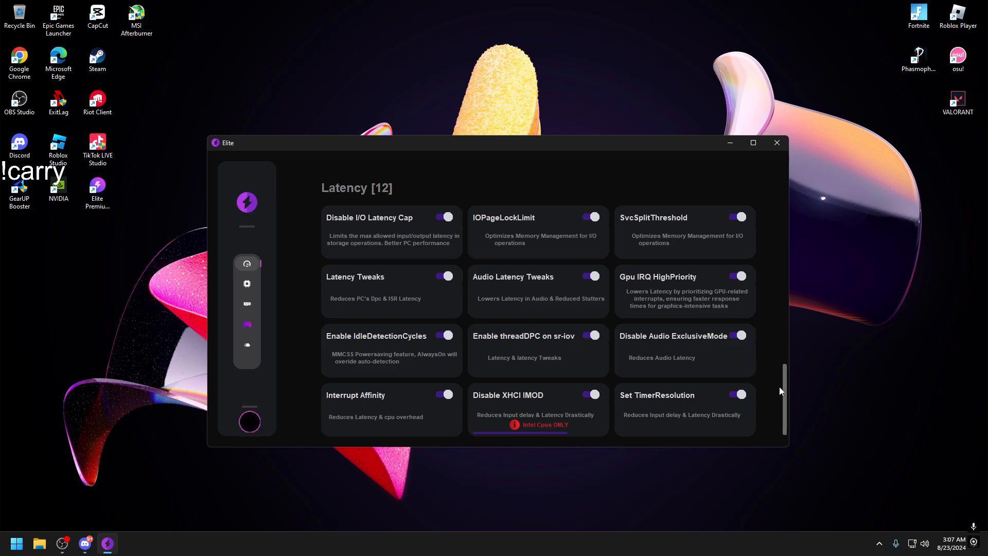
scroll(780, 365, up, 5)
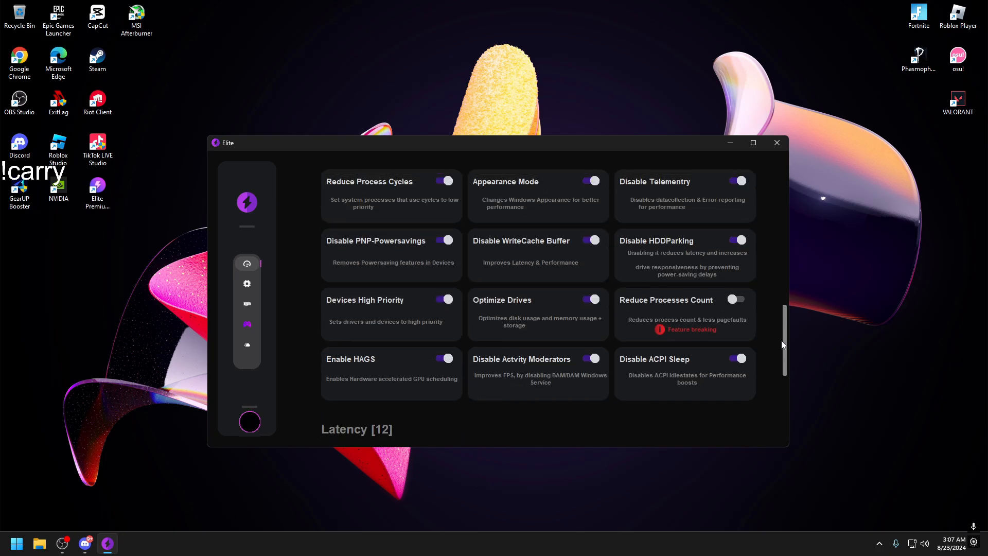
drag(782, 344, 780, 172)
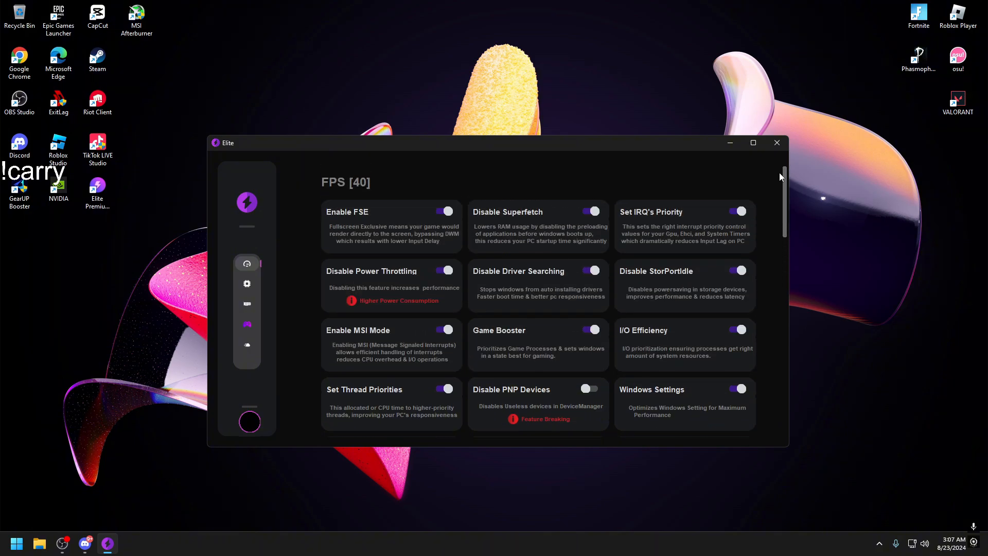
Open the Processor tweaks and turn on Disable ASPM, AllowPepPerfStates, Enble TurboBoost and Disable C-States
click(245, 287)
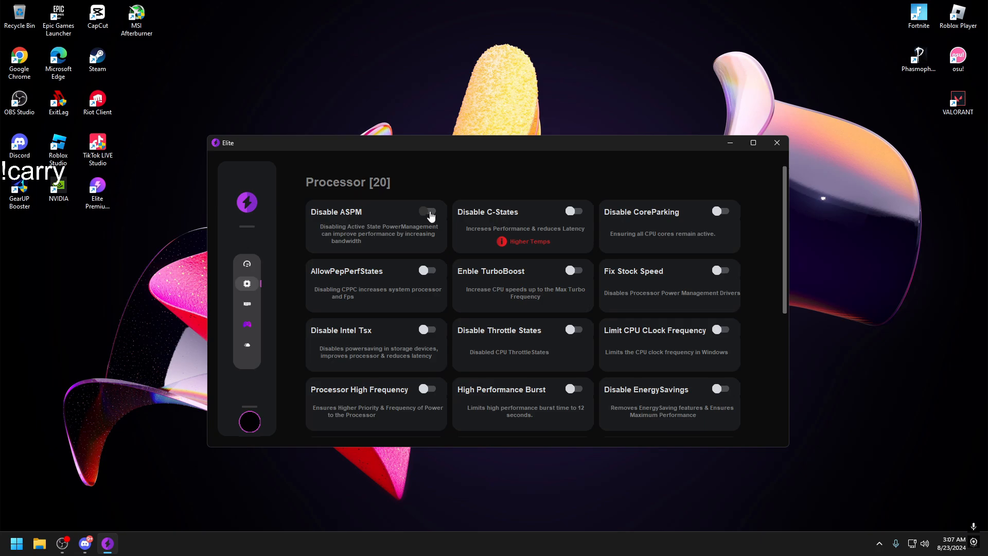
click(431, 212)
click(427, 271)
click(574, 272)
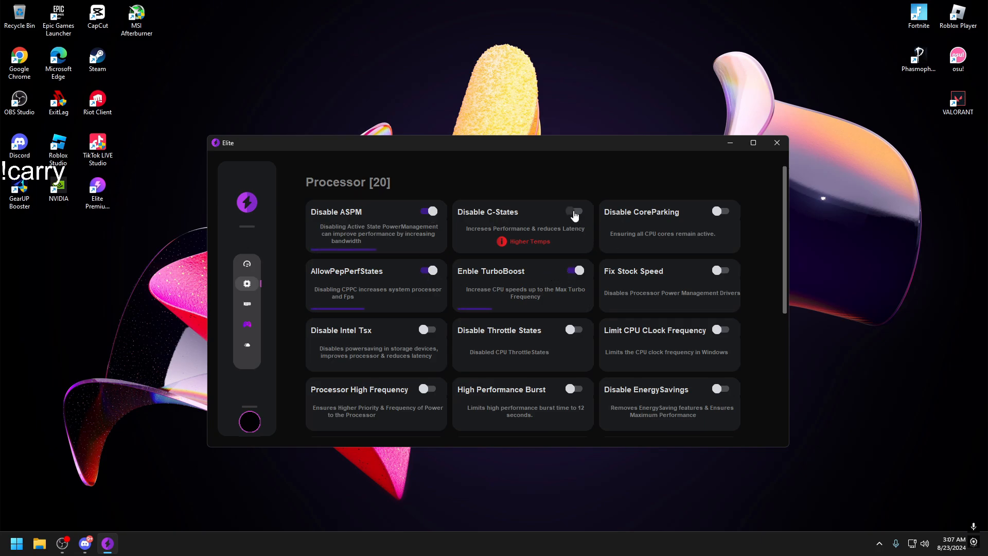
click(574, 212)
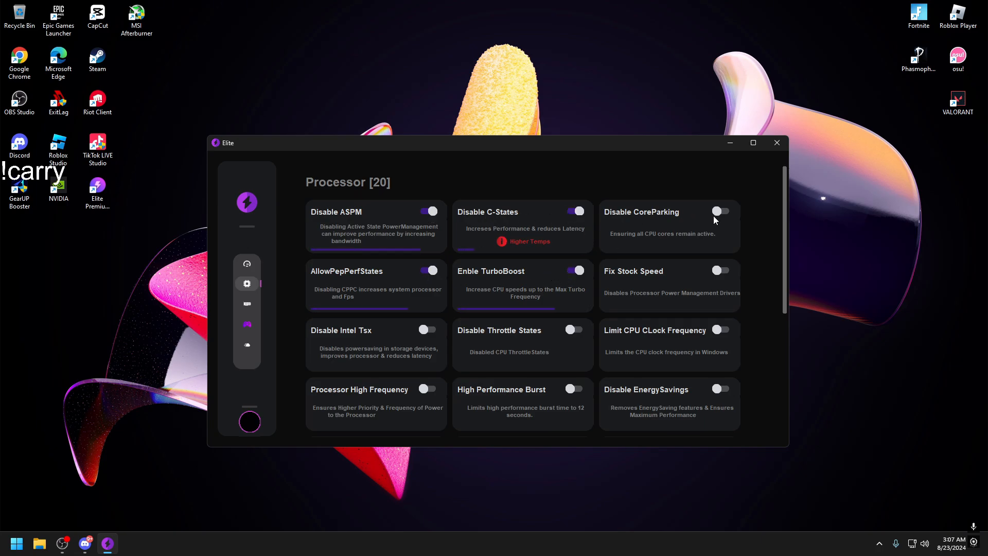
Turn on Disable CoreParking, Fix Stock Speed, Limit CPU CLock Frequency, Disable Throttle States and Disable Intel Tsx
click(721, 212)
click(721, 271)
click(721, 330)
click(574, 330)
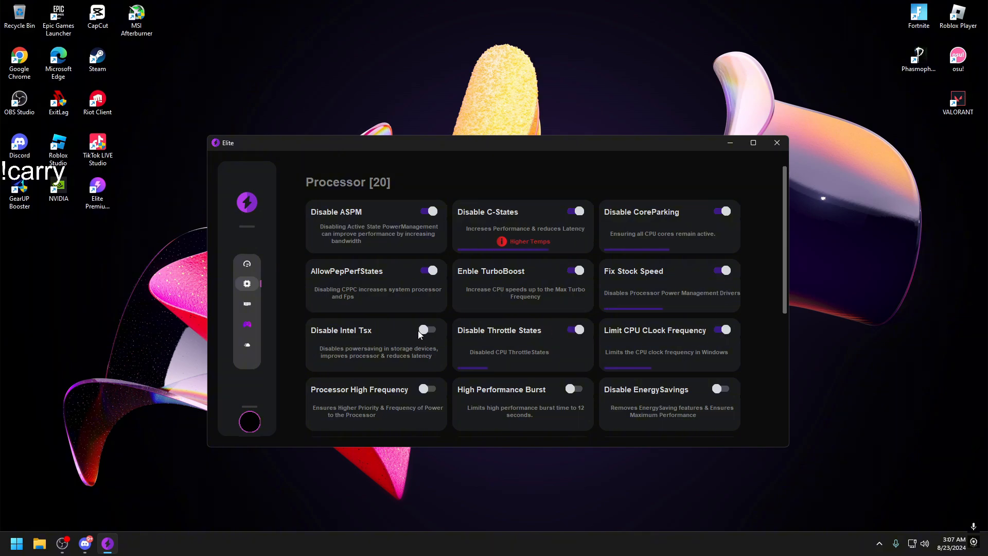
click(421, 331)
Turn on Processor High Frequency, High Performance Burst, Disable EnergySavings, Enable All Cores, Performance PowerPlan and Disable CoalescingTimer
scroll(422, 332, down, 1)
click(426, 328)
click(574, 328)
click(715, 330)
scroll(707, 325, down, 1)
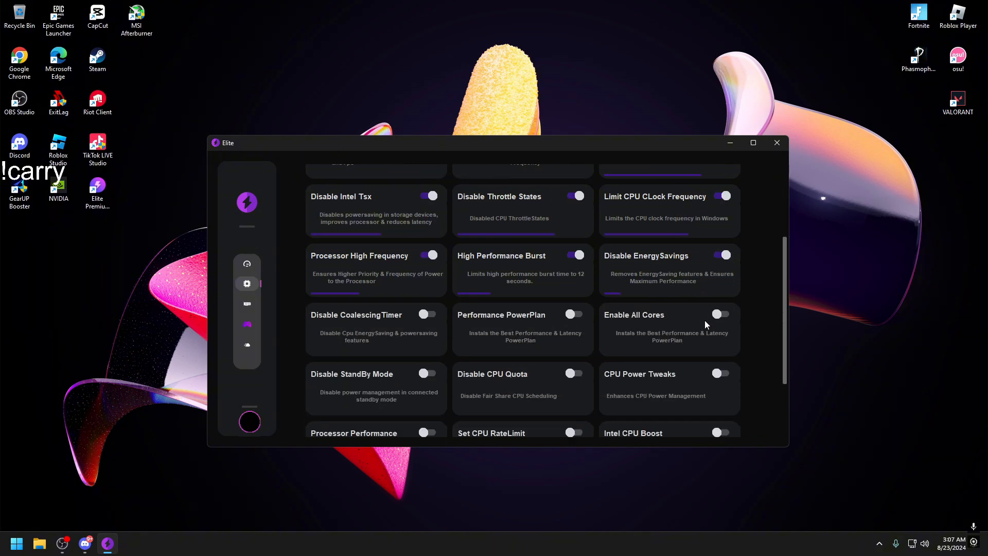
click(717, 314)
click(573, 315)
click(426, 313)
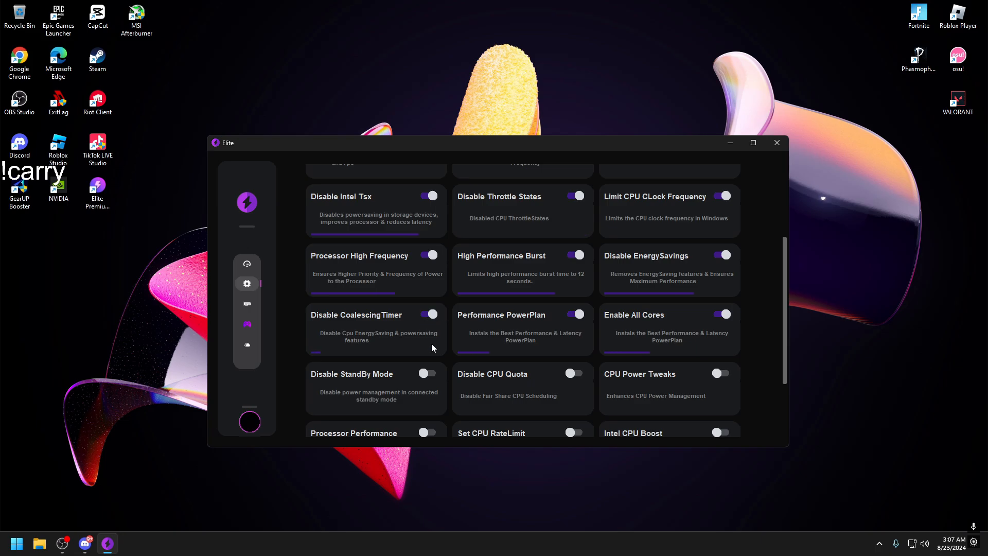
Turn on Disable StandBy Mode, Disable CPU Quota, CPU Power Tweaks and Intel CPU Boost
click(428, 373)
click(573, 373)
scroll(571, 376, down, 2)
click(722, 292)
click(718, 351)
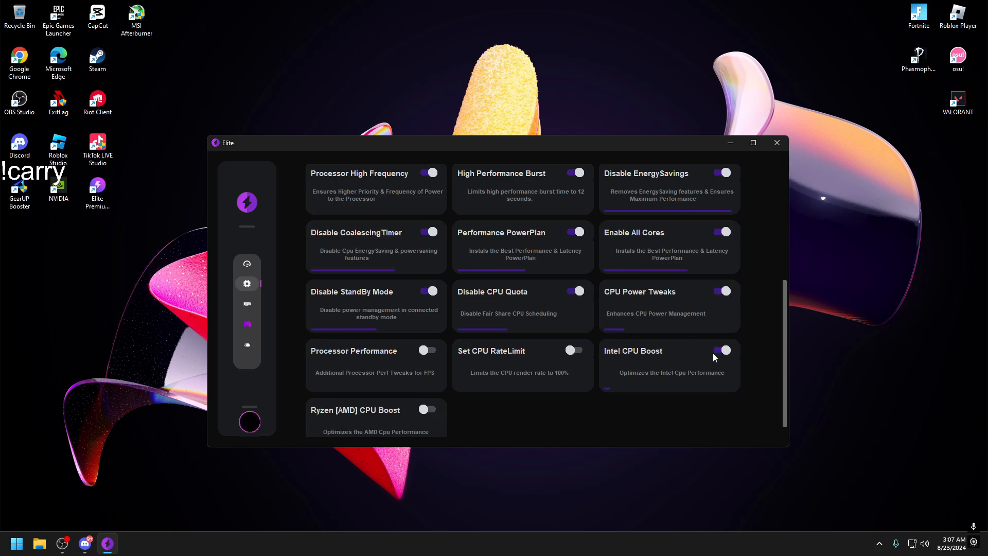
Turn on Set CPU RateLimit and Processor Performance, decline disabling processor idle, and switch Ryzen [AMD] CPU Boost on and back off
click(573, 351)
click(425, 351)
click(428, 410)
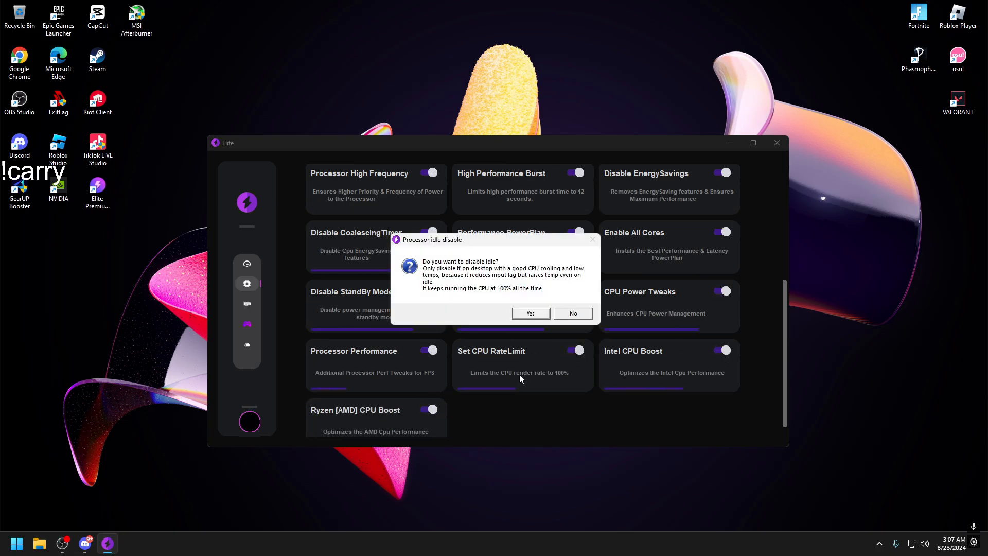
click(562, 312)
scroll(340, 396, down, 1)
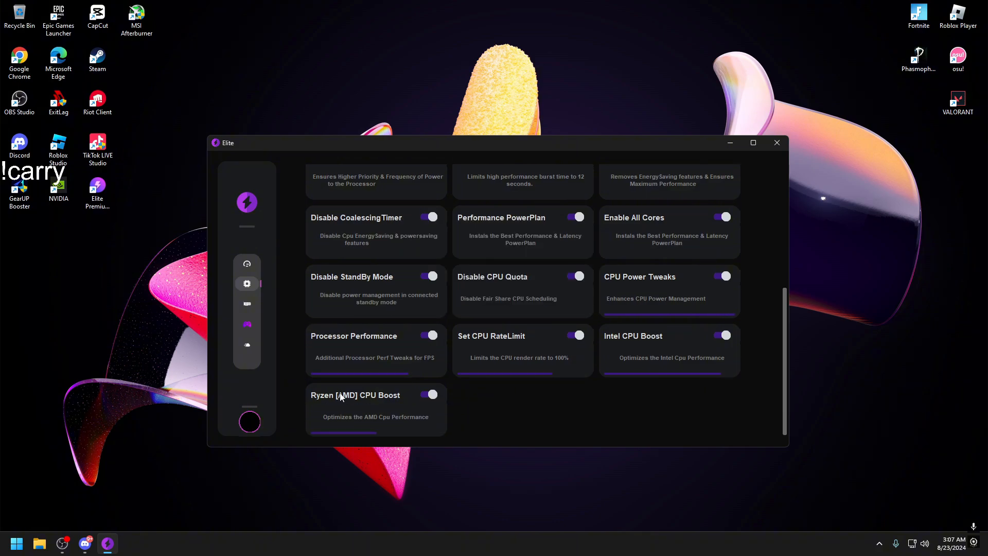
click(430, 396)
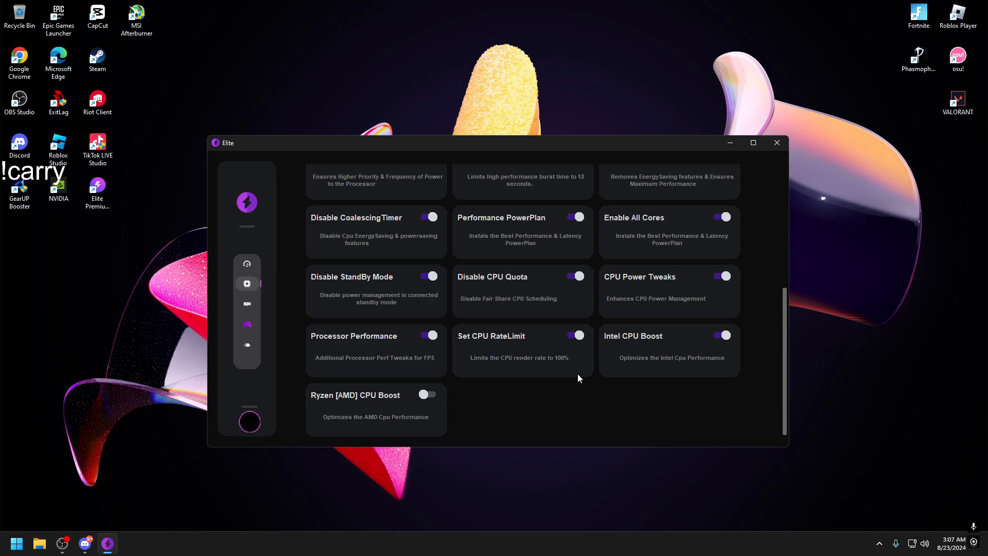
Open the graphics card tweaks and turn on Disable Dynamic P-States, Disable TCC, Disable NVIDIA Telementry and NVIDIA Latency Tolerance
click(247, 304)
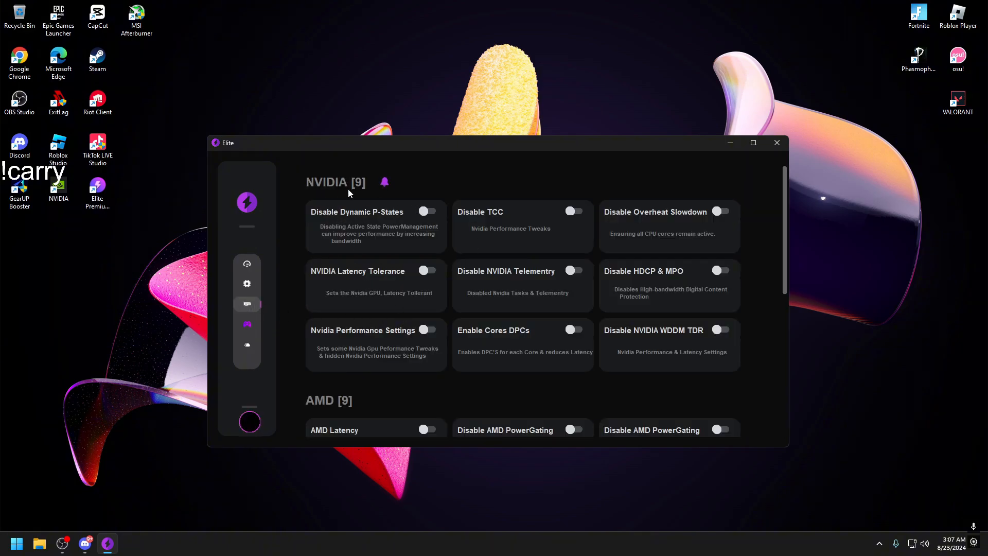
scroll(360, 221, down, 6)
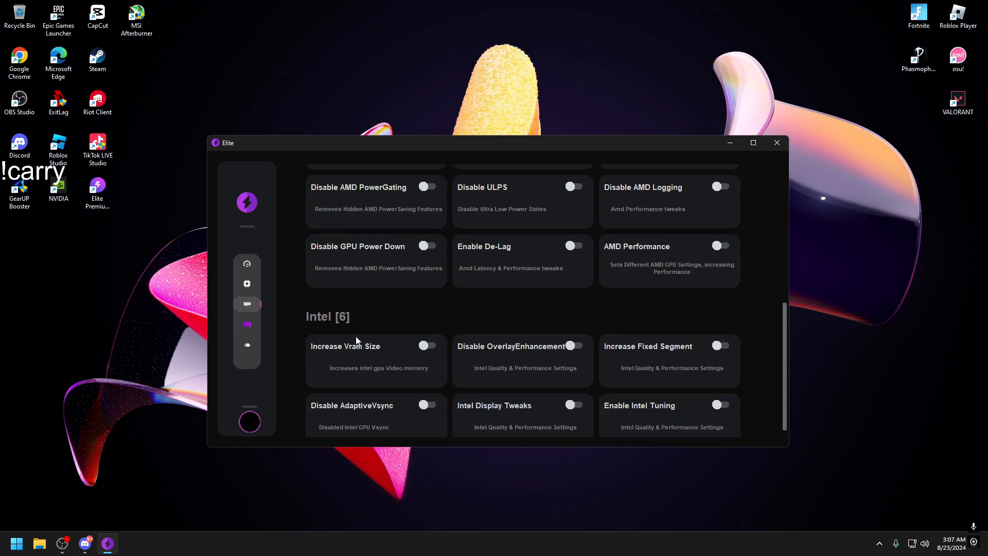
scroll(356, 335, up, 6)
click(425, 212)
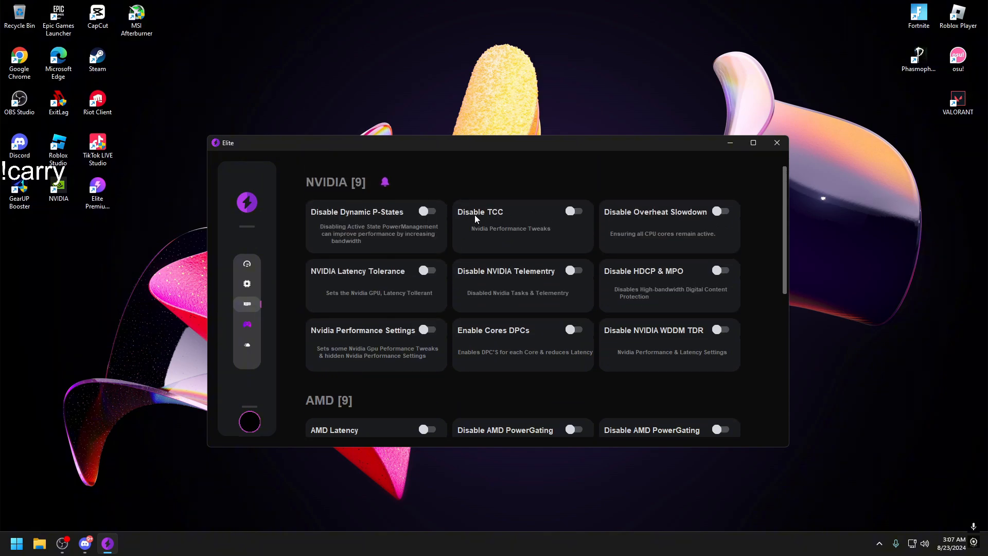
click(573, 211)
click(572, 271)
click(425, 270)
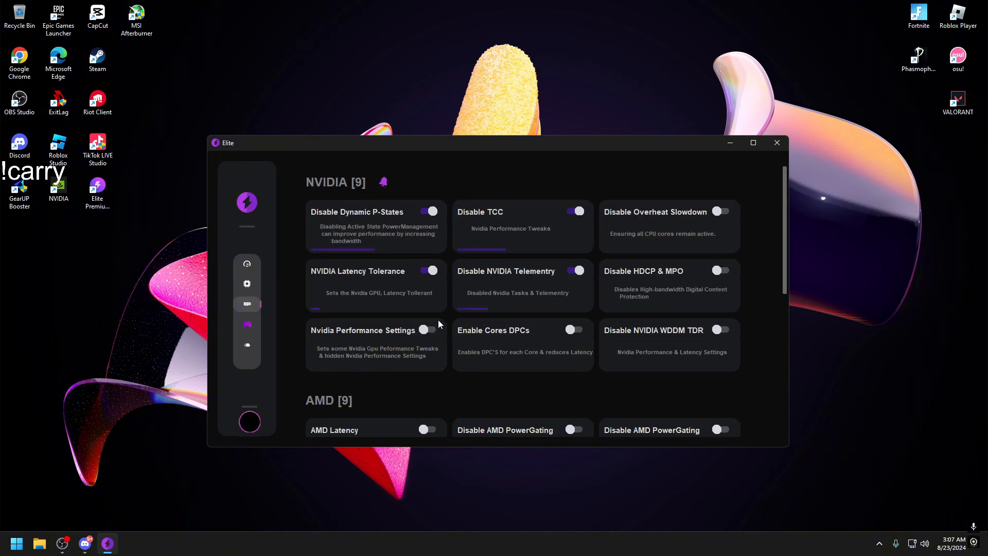
Turn on Nvidia Performance Settings, Enable Cores DPCs, Disable NVIDIA WDDM TDR, Disable HDCP & MPO and Disable Overheat Slowdown, and agree to enable Kboost
click(425, 330)
click(572, 329)
click(715, 332)
click(721, 271)
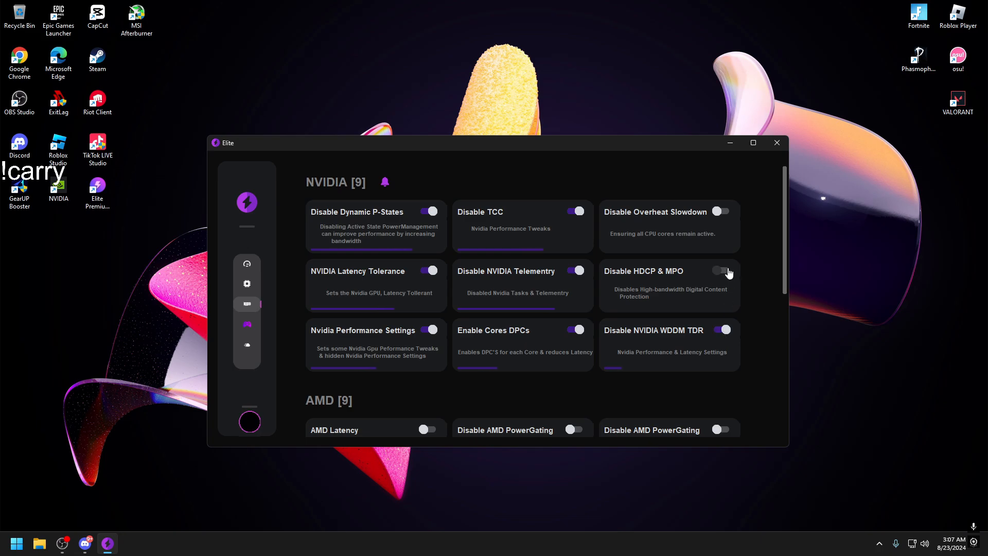
click(721, 211)
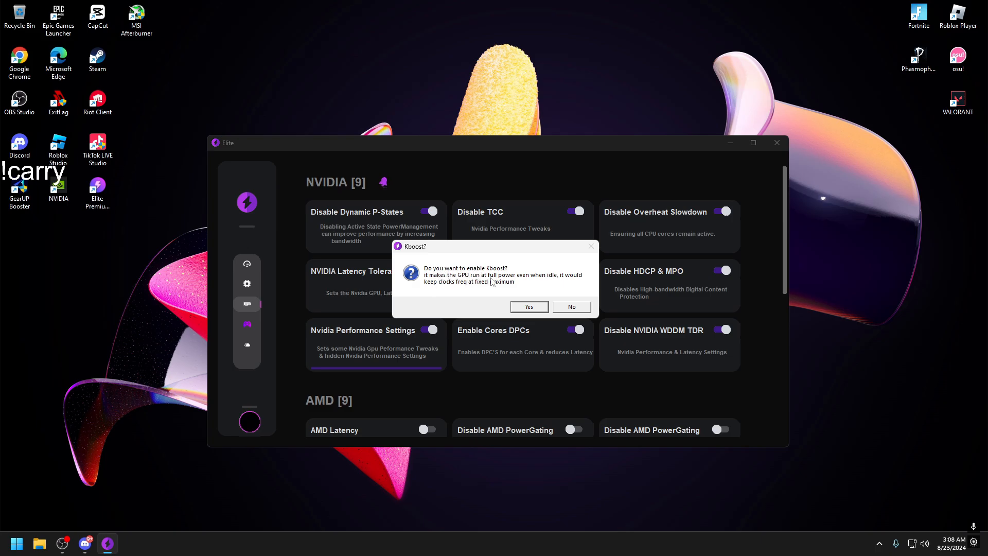
click(538, 309)
Look through the AMD and Intel graphics tweaks below the NVIDIA section
scroll(495, 325, down, 1)
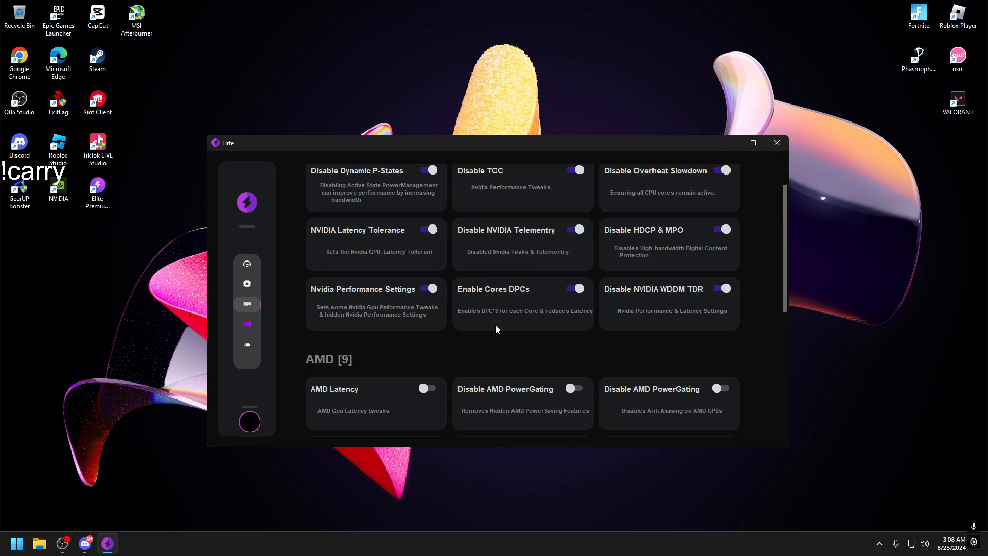
scroll(495, 326, up, 1)
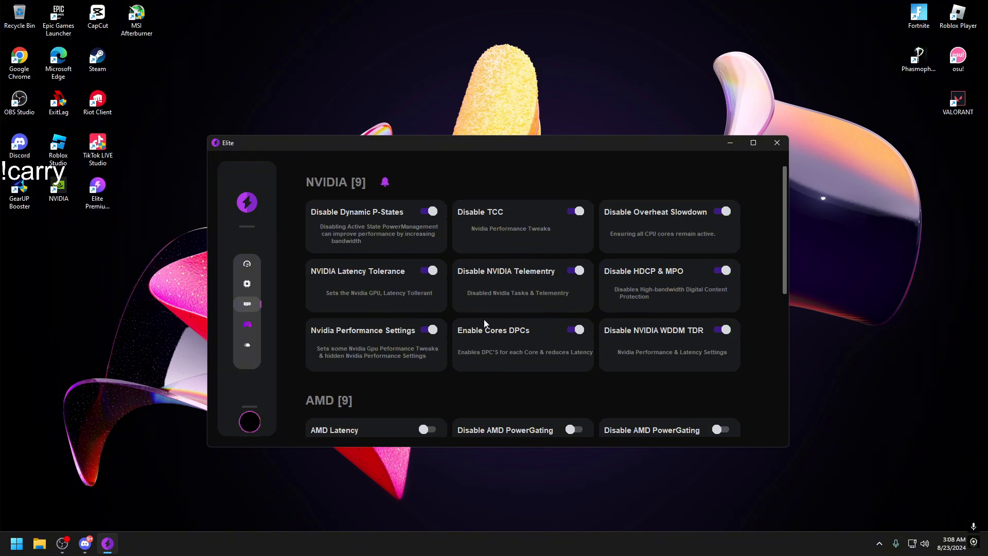
scroll(496, 329, down, 6)
scroll(493, 302, down, 1)
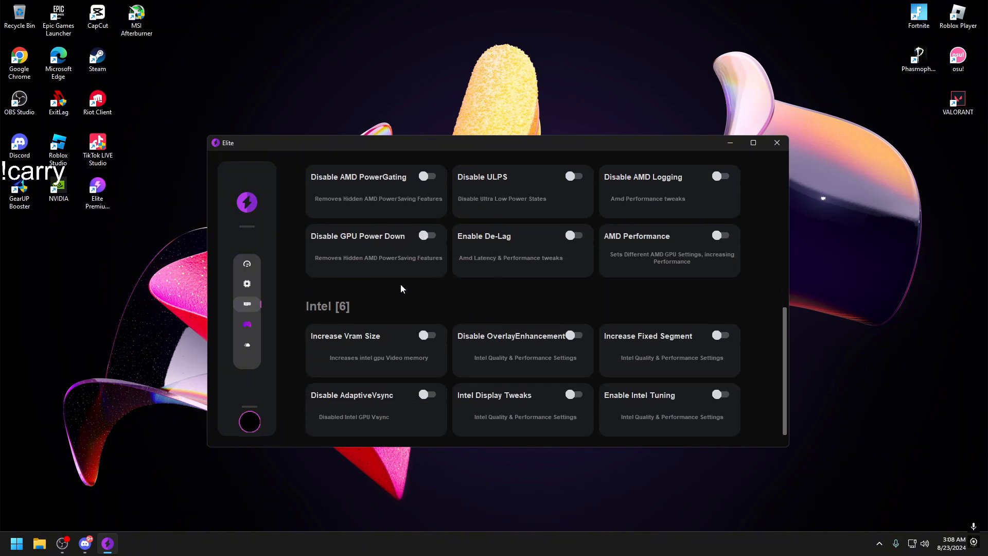
Open System Clean and look through its options from Junk Cleaner to Clean Browser Cache
scroll(490, 388, up, 1)
scroll(490, 378, up, 6)
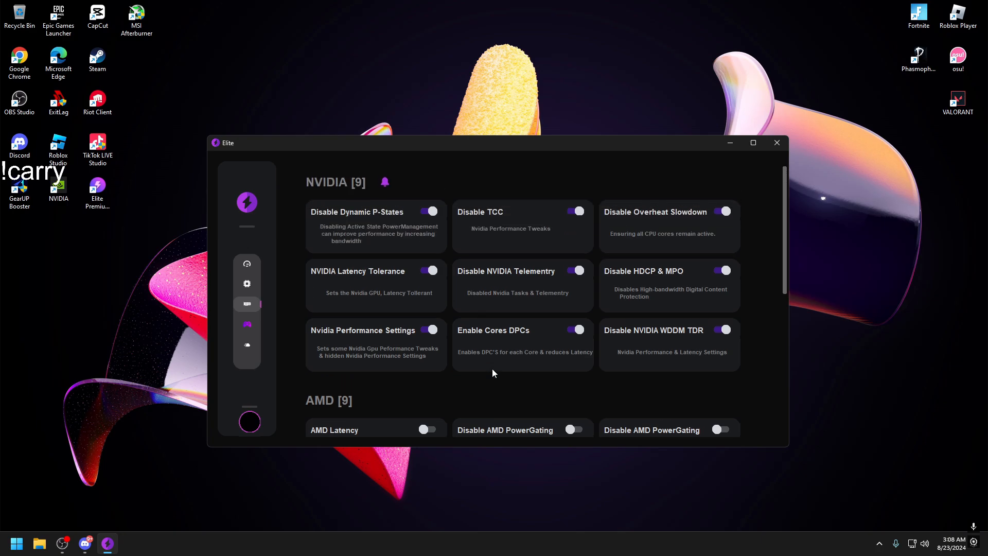
click(247, 346)
scroll(458, 278, down, 2)
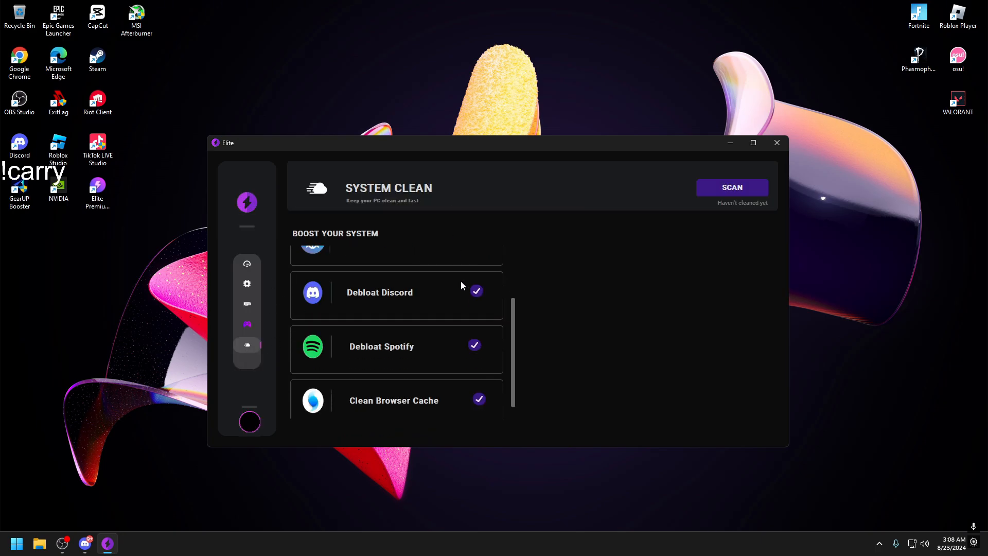
scroll(443, 288, up, 2)
scroll(340, 301, up, 1)
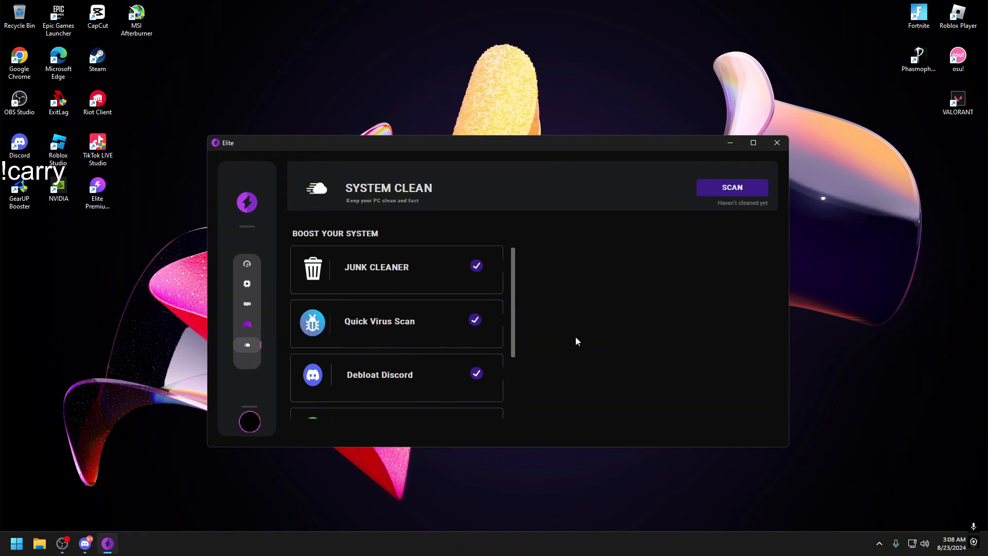
Review the graphics card, CPU and general tweaks once more, down to the Latency section, and close the tweaking utility
click(241, 305)
scroll(400, 291, down, 3)
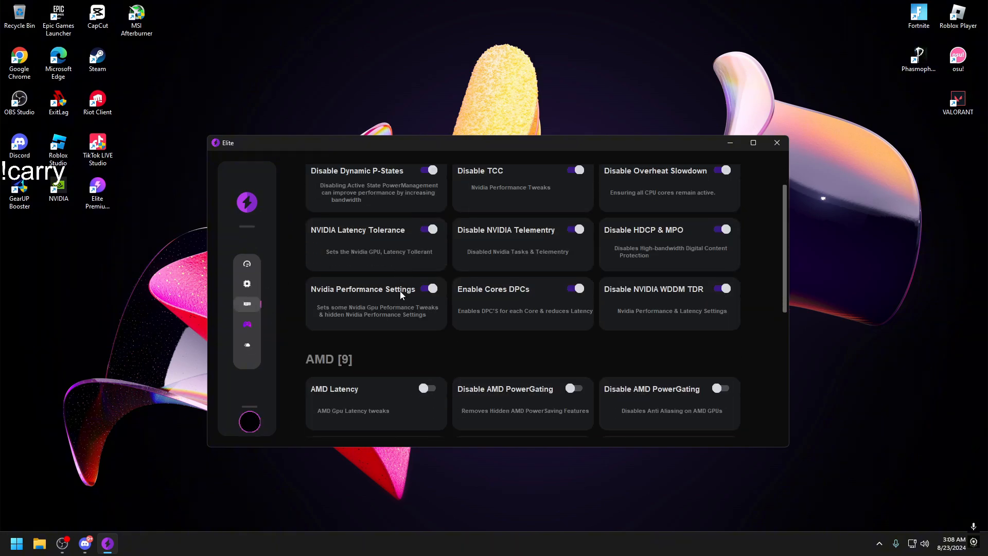
scroll(449, 296, up, 3)
drag(784, 252, 784, 156)
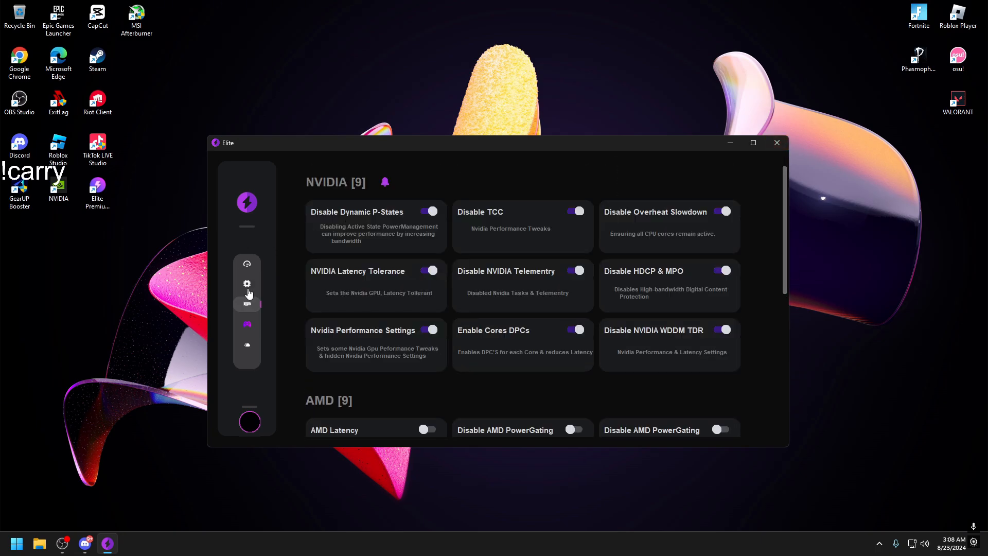
click(247, 288)
drag(784, 216, 657, 407)
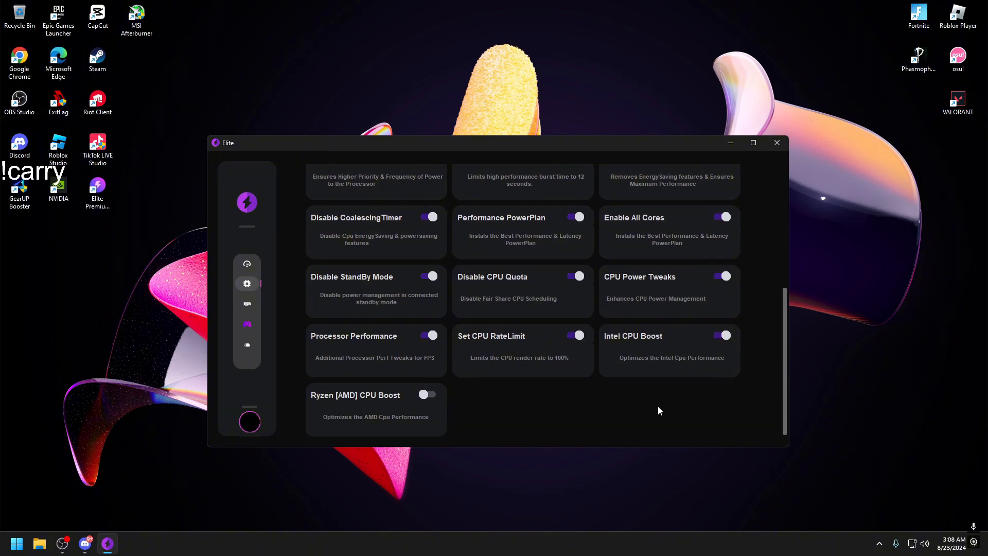
click(247, 264)
scroll(570, 307, down, 3)
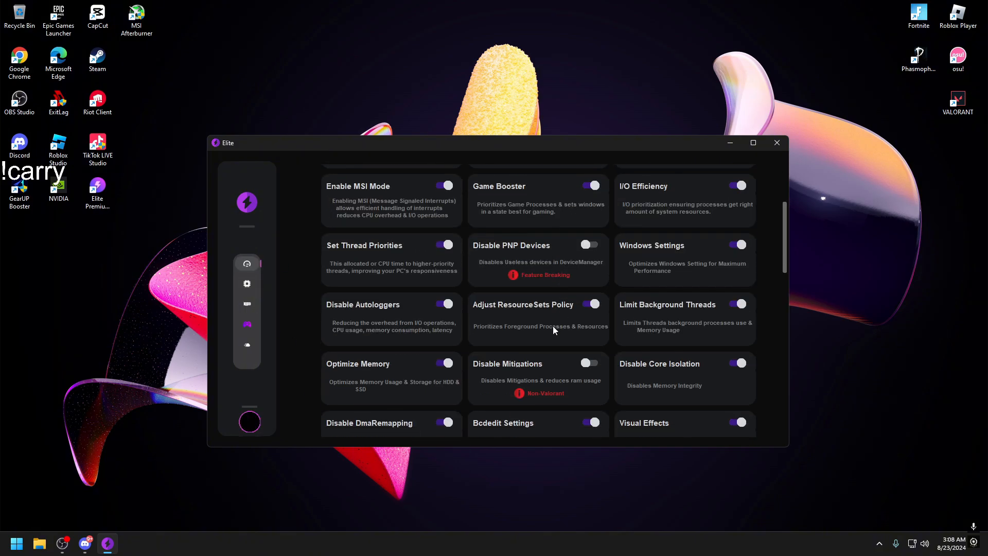
scroll(552, 325, down, 10)
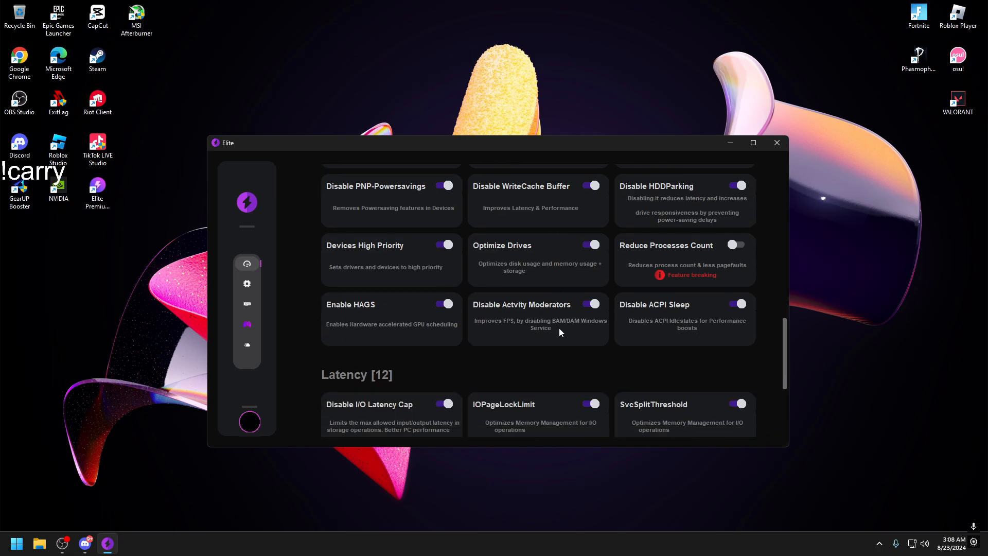
scroll(563, 334, down, 4)
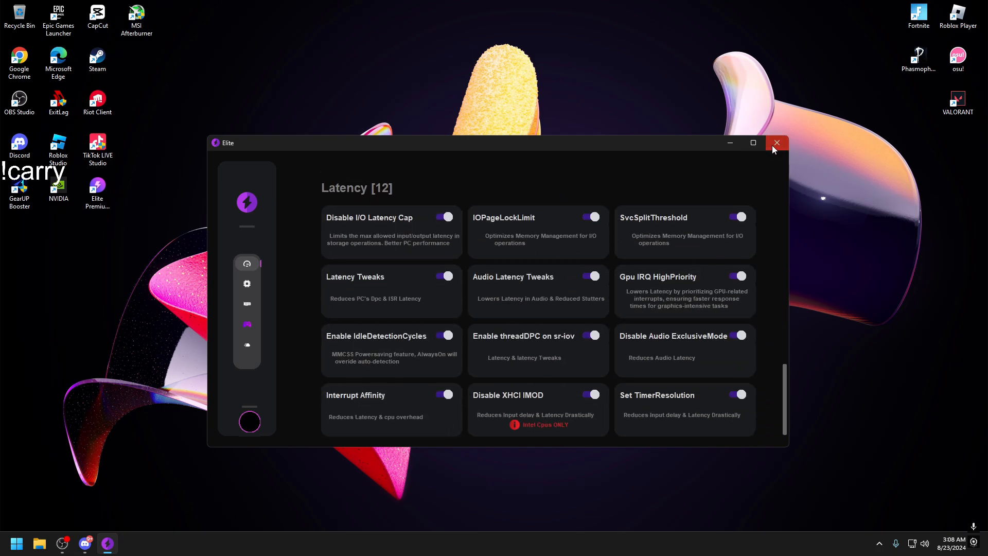
click(776, 143)
Switch to Fortnite, set the Frame Rate Limit to Unlimited in the video settings and return to the game
right_click(482, 125)
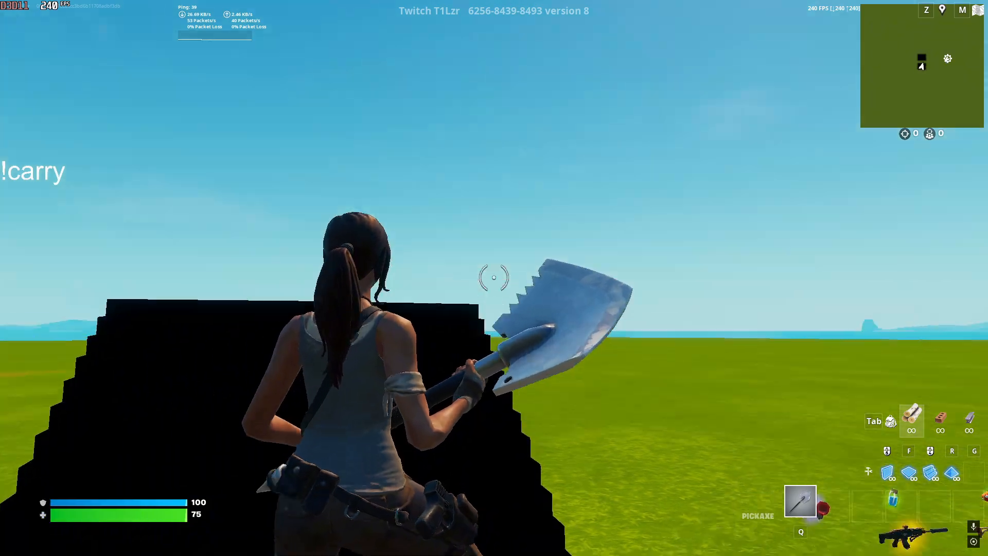
key(Escape)
click(678, 413)
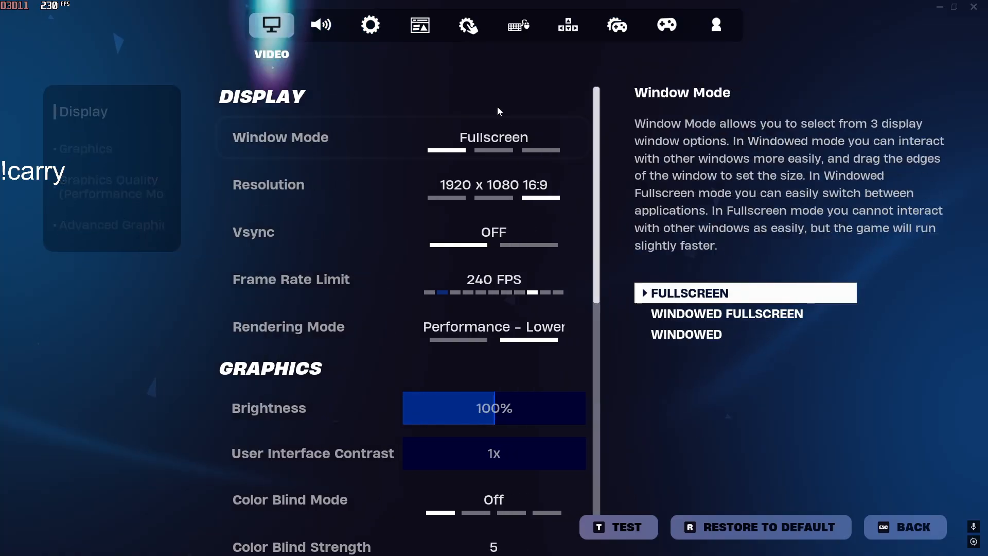
click(371, 24)
scroll(497, 227, down, 2)
scroll(497, 231, down, 1)
click(272, 25)
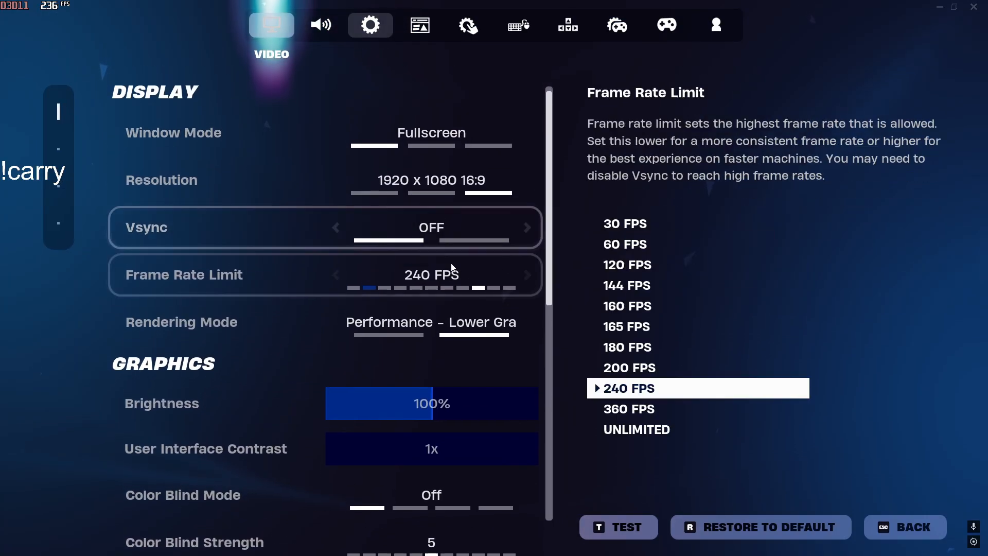
scroll(524, 190, down, 1)
click(527, 178)
click(527, 178)
click(612, 527)
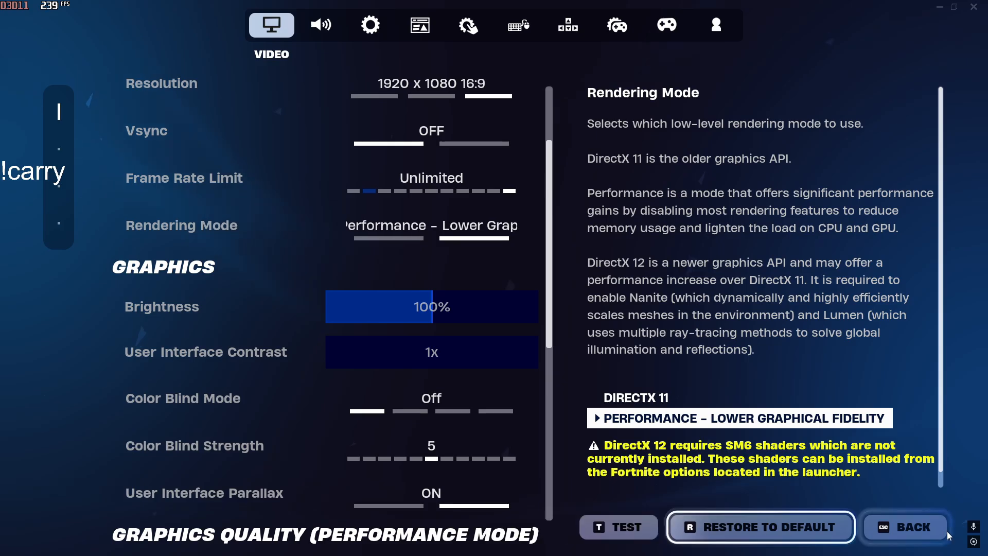
click(906, 527)
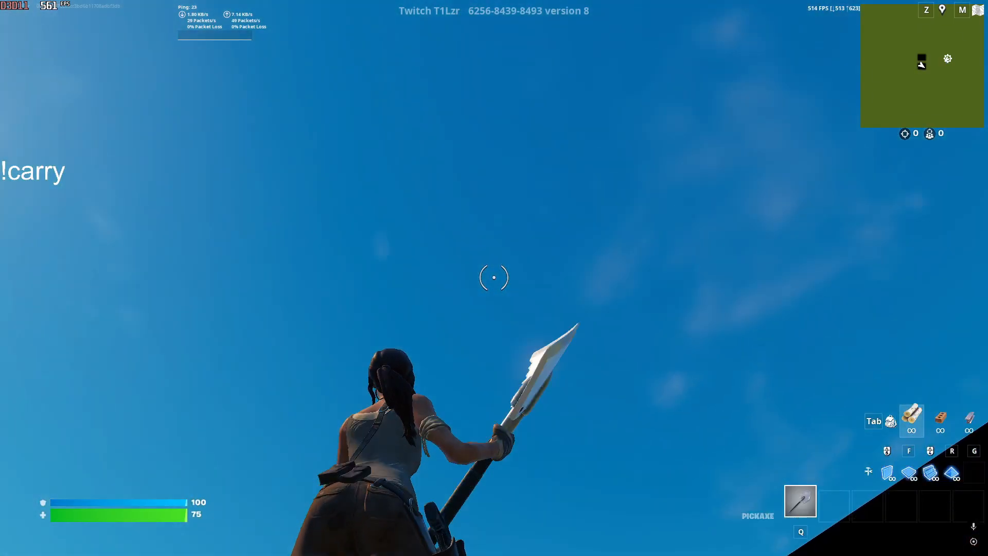
Move around the Creative map and look up at the sky to check the in-game frame rate
click(494, 278)
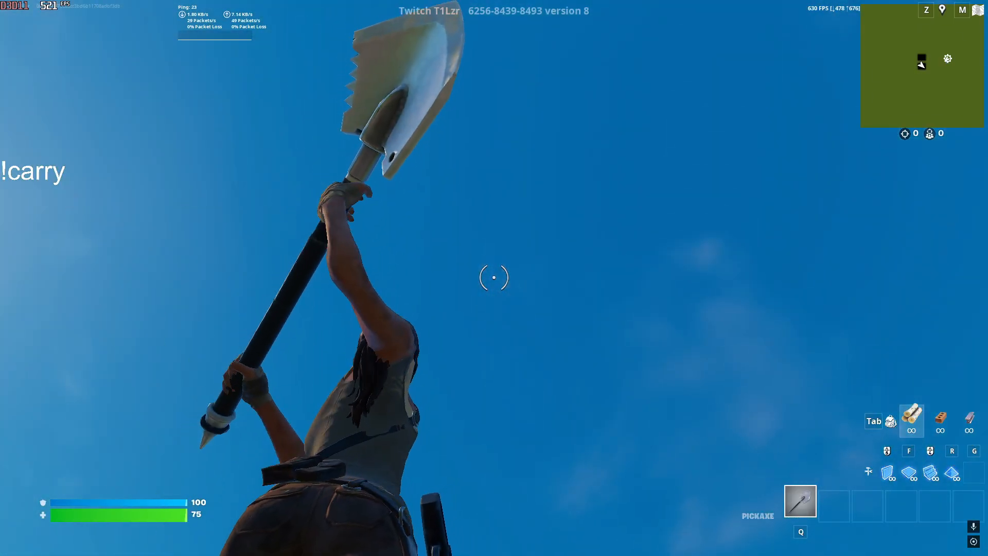
key(w)
click(494, 278)
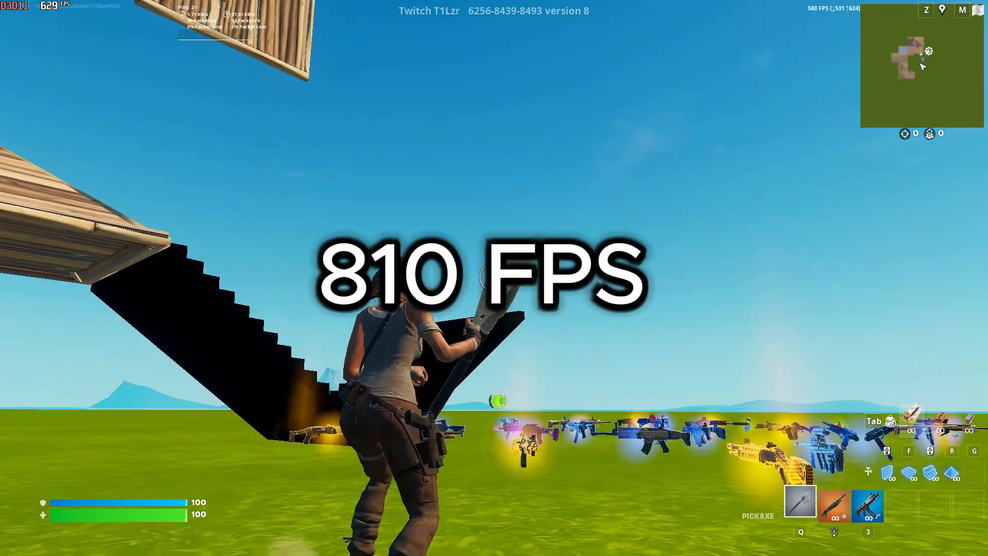
key(w)
key(space)
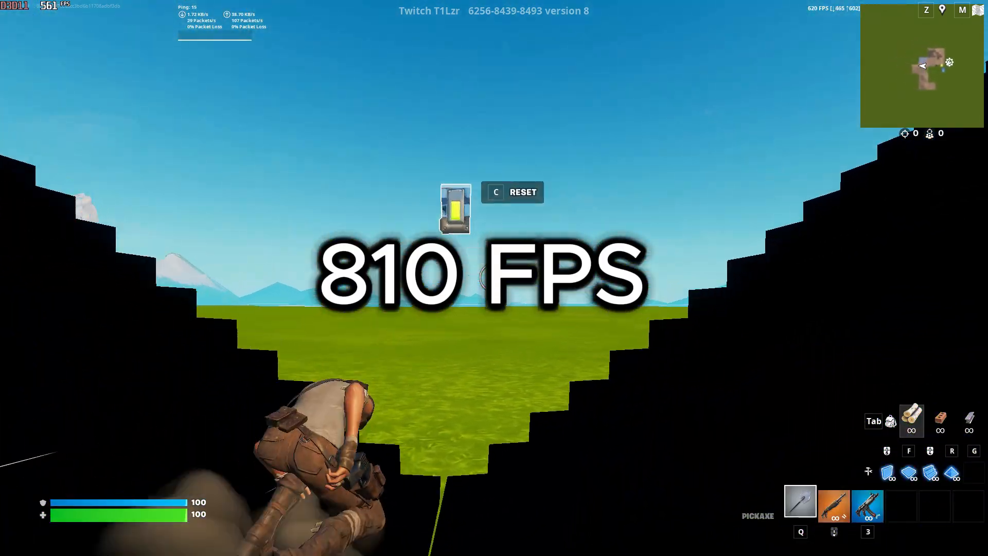
key(w)
key(space)
key(w)
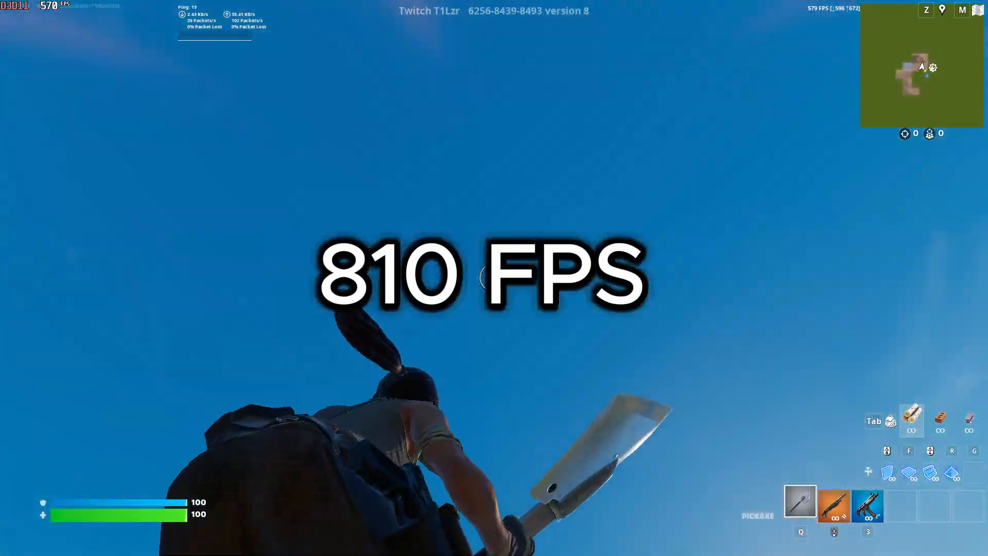
key(space)
click(494, 278)
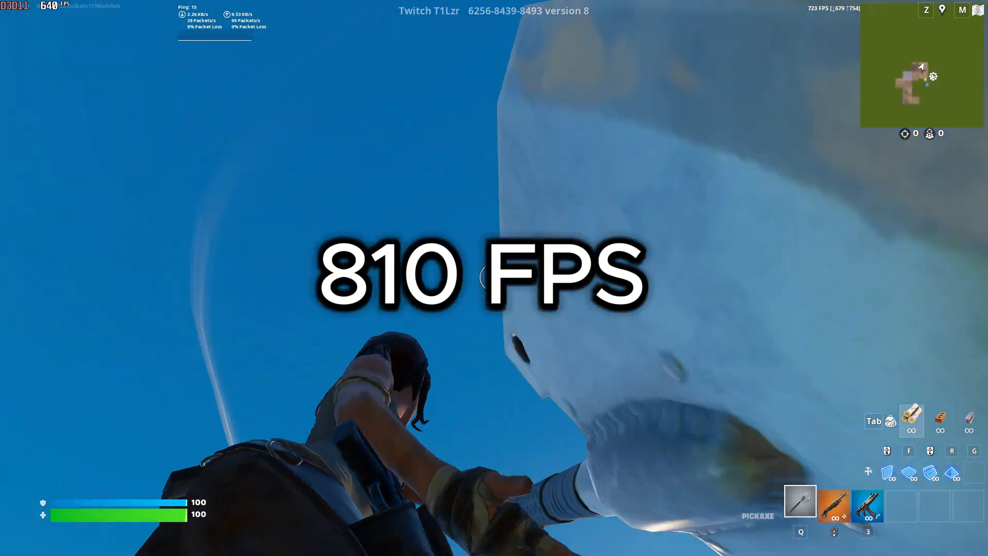
click(494, 277)
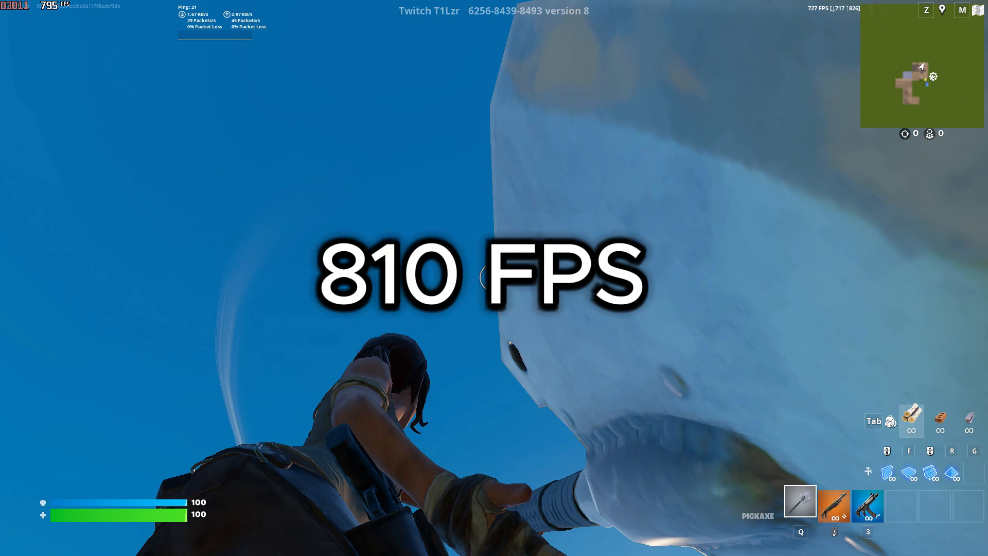
click(494, 278)
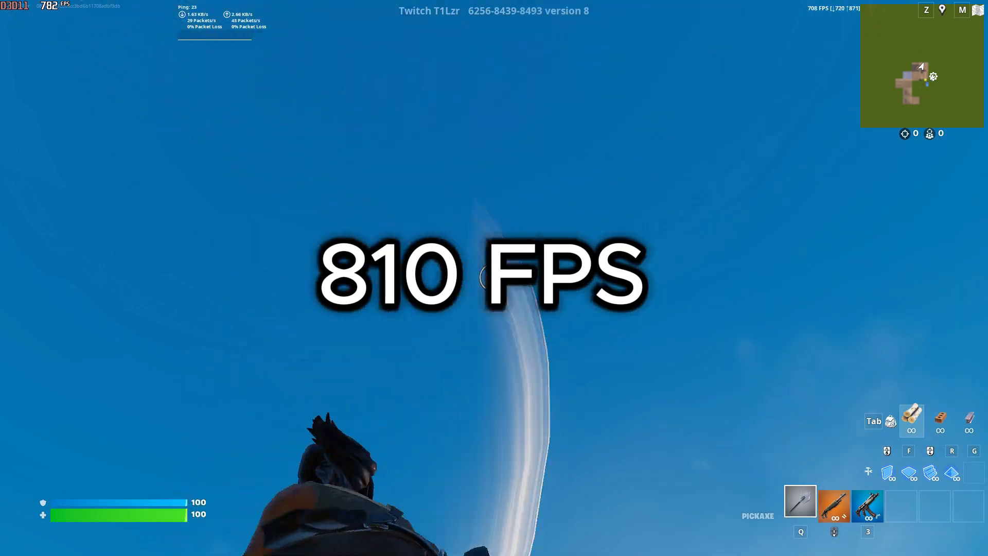
click(494, 277)
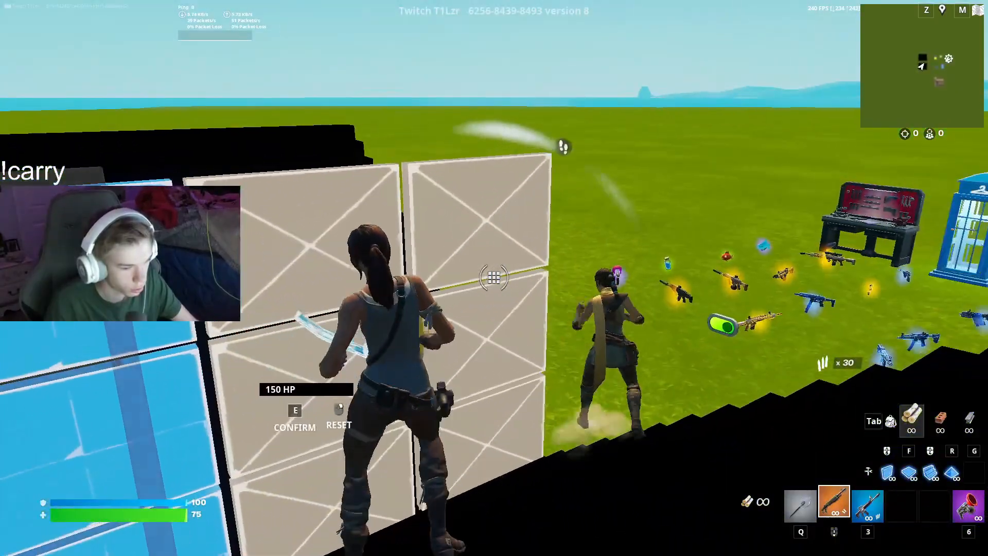
key(w)
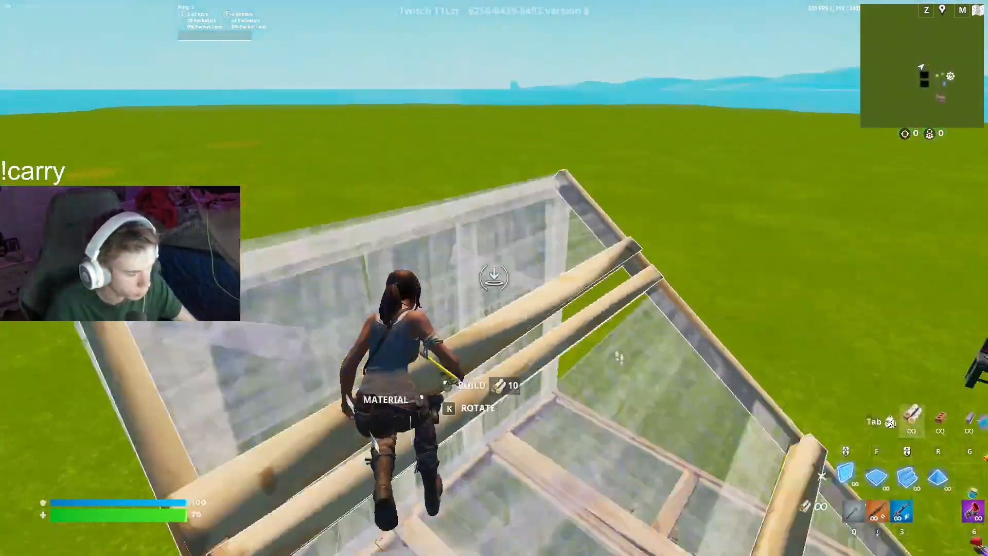
key(w)
click(494, 278)
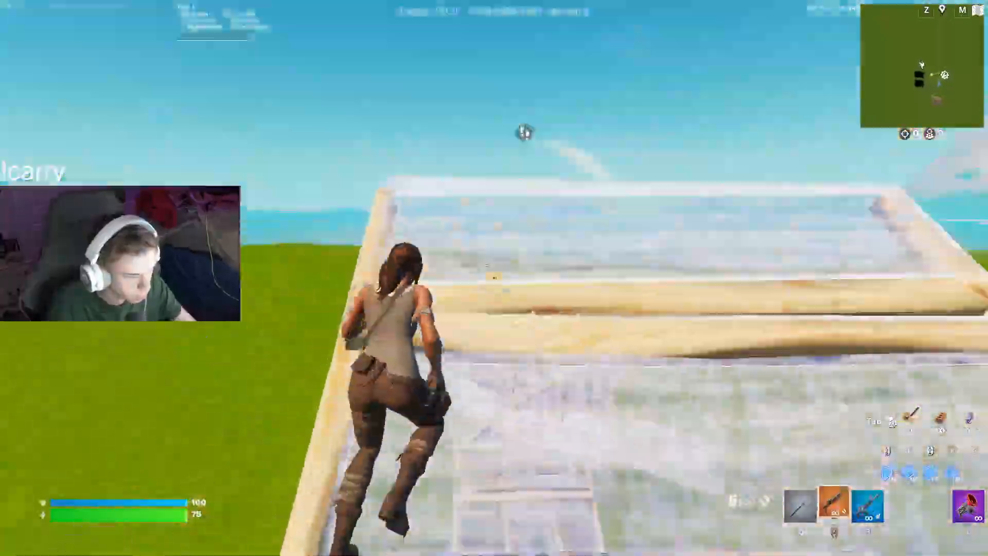
click(494, 278)
click(494, 278)
click(494, 277)
click(494, 278)
key(2)
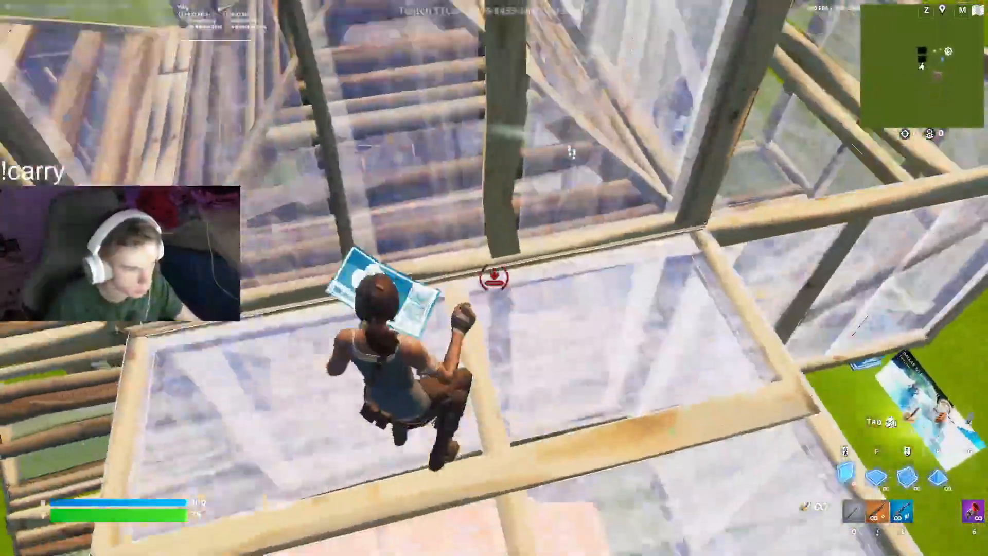
click(494, 278)
click(494, 277)
key(f)
click(494, 277)
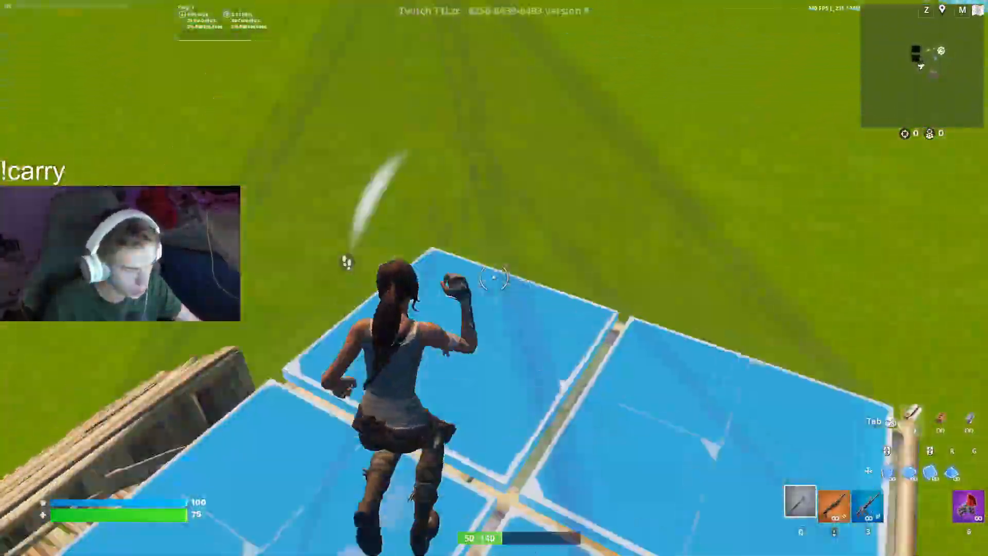
click(494, 278)
click(494, 278)
click(494, 278)
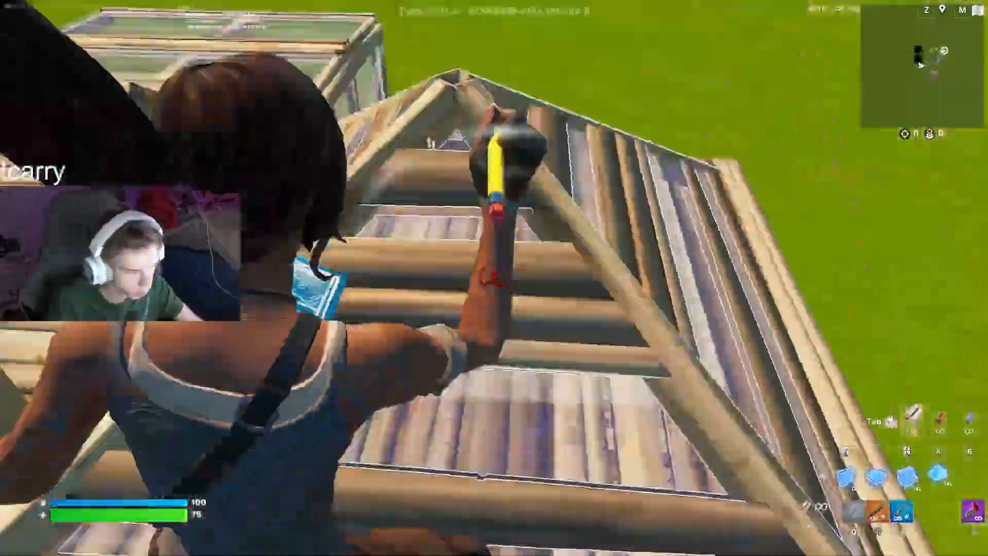
click(494, 278)
key(r)
click(494, 278)
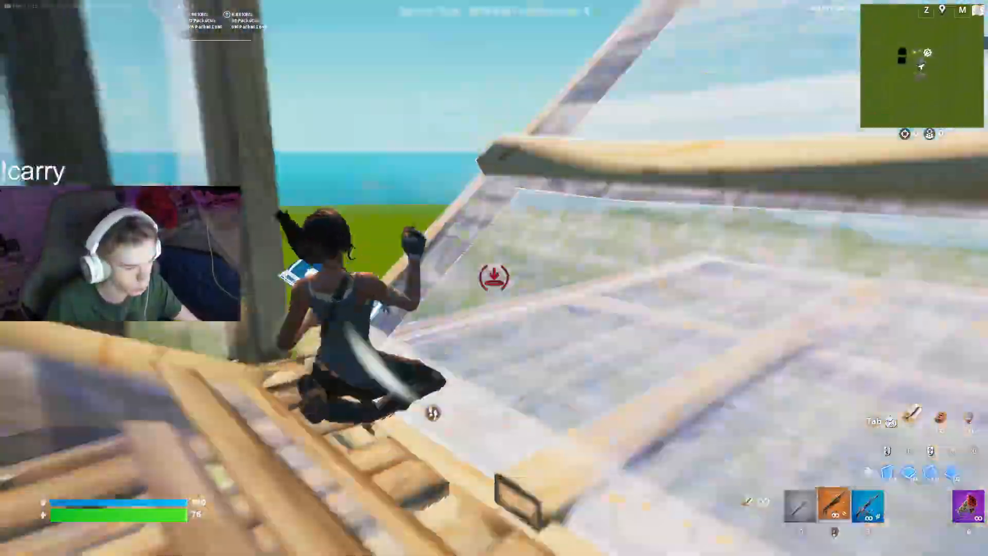
click(494, 278)
click(494, 278)
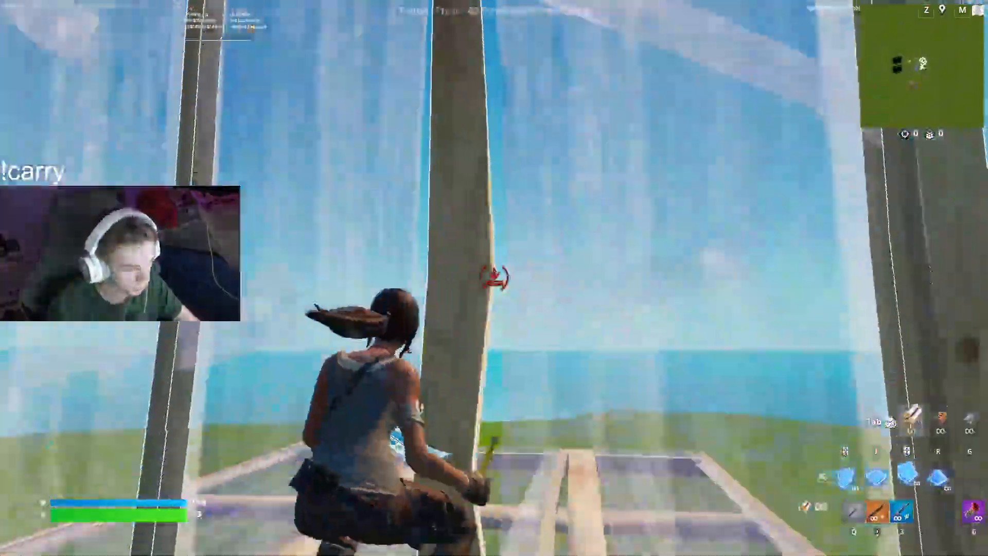
key(e)
click(494, 278)
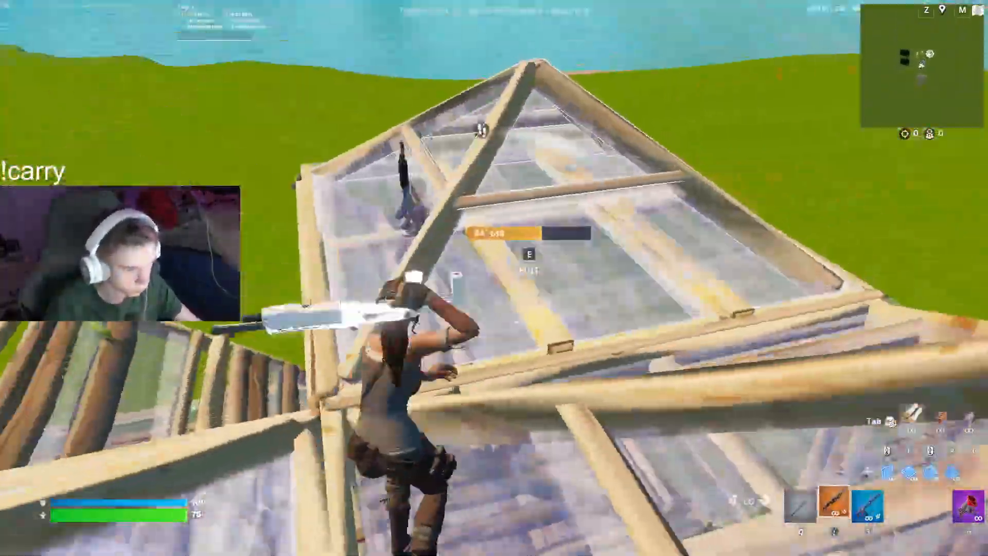
key(ctrl)
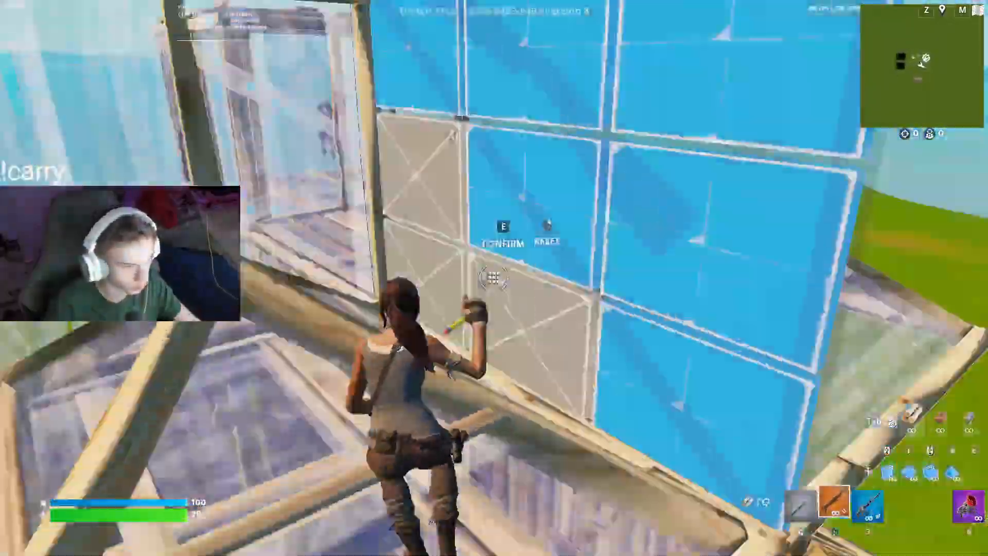
key(e)
click(494, 278)
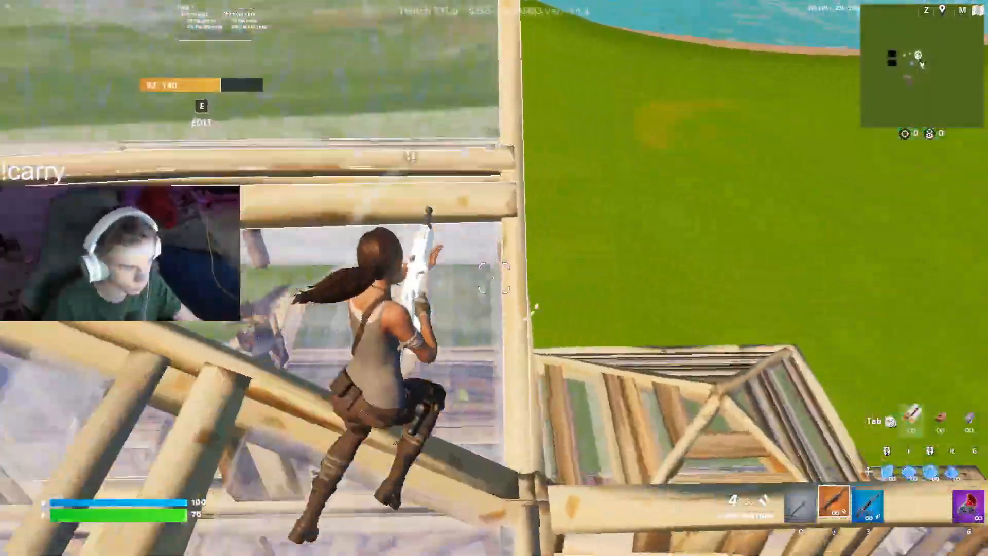